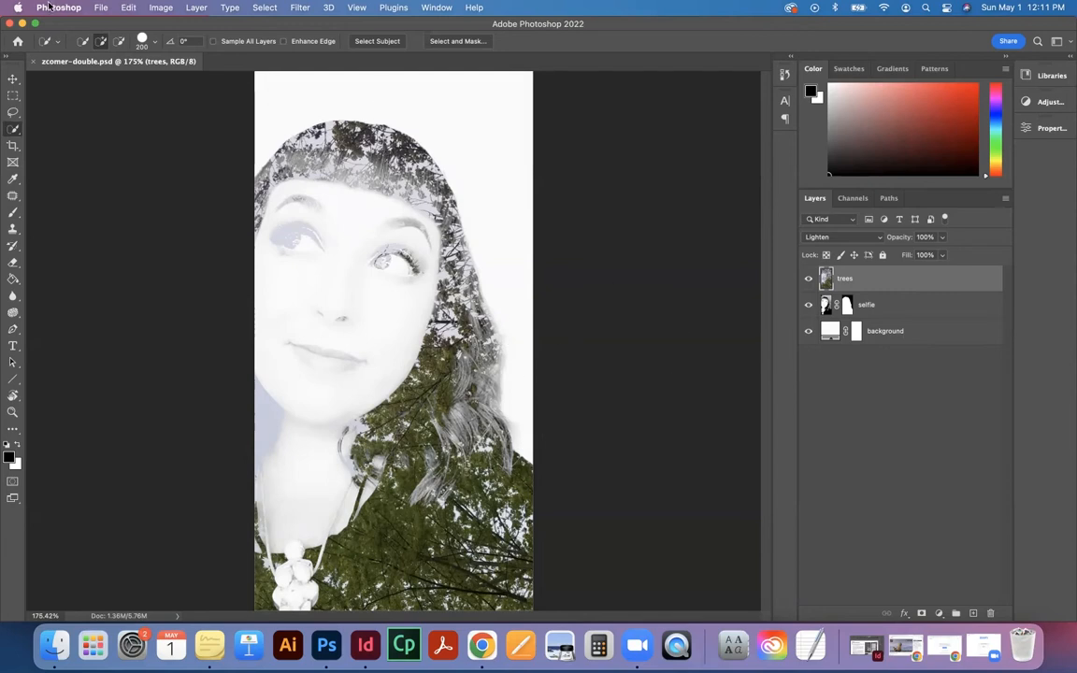
Step: Open the black-and-white selfie photo 52720467_...696_n.jpeg from the SVC-Demo folder
click(13, 79)
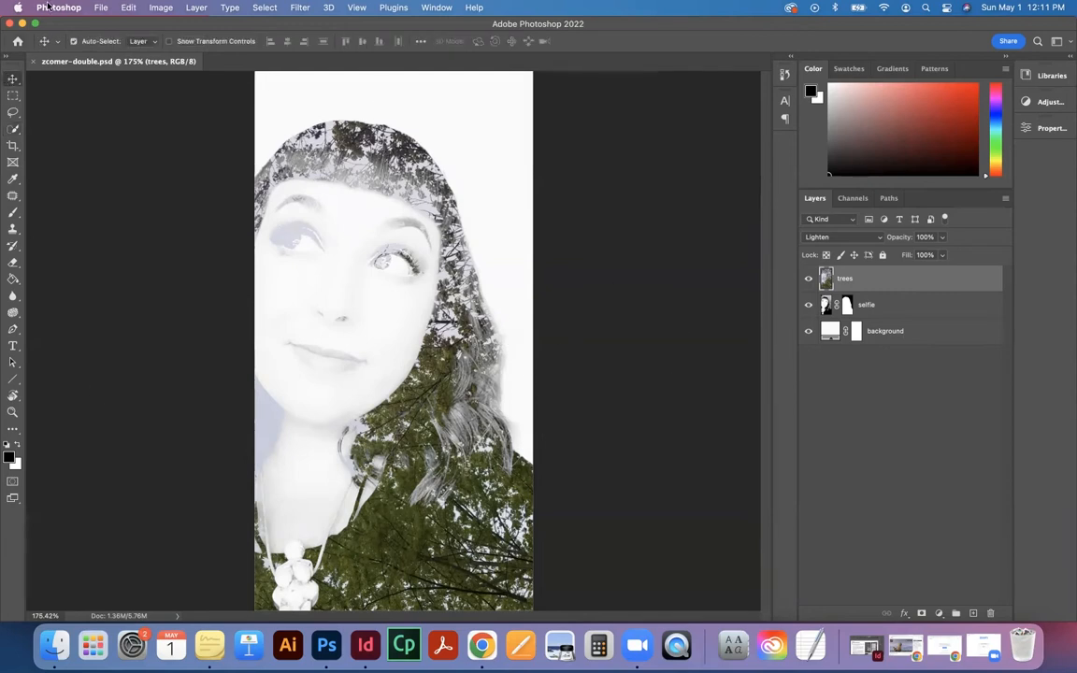
click(98, 8)
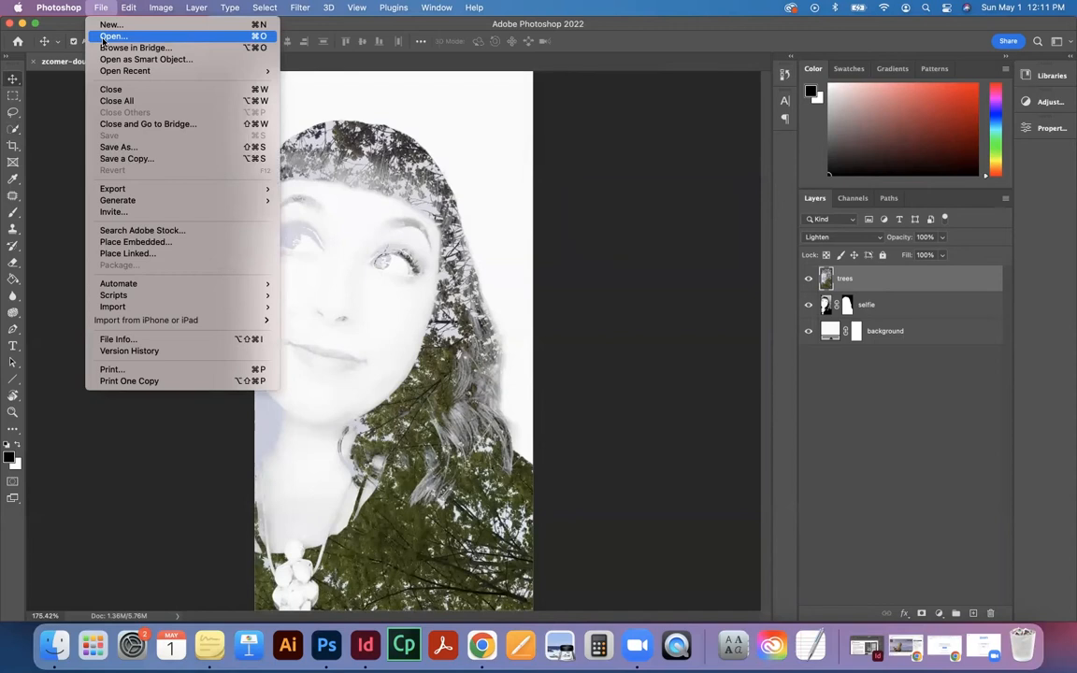
click(110, 35)
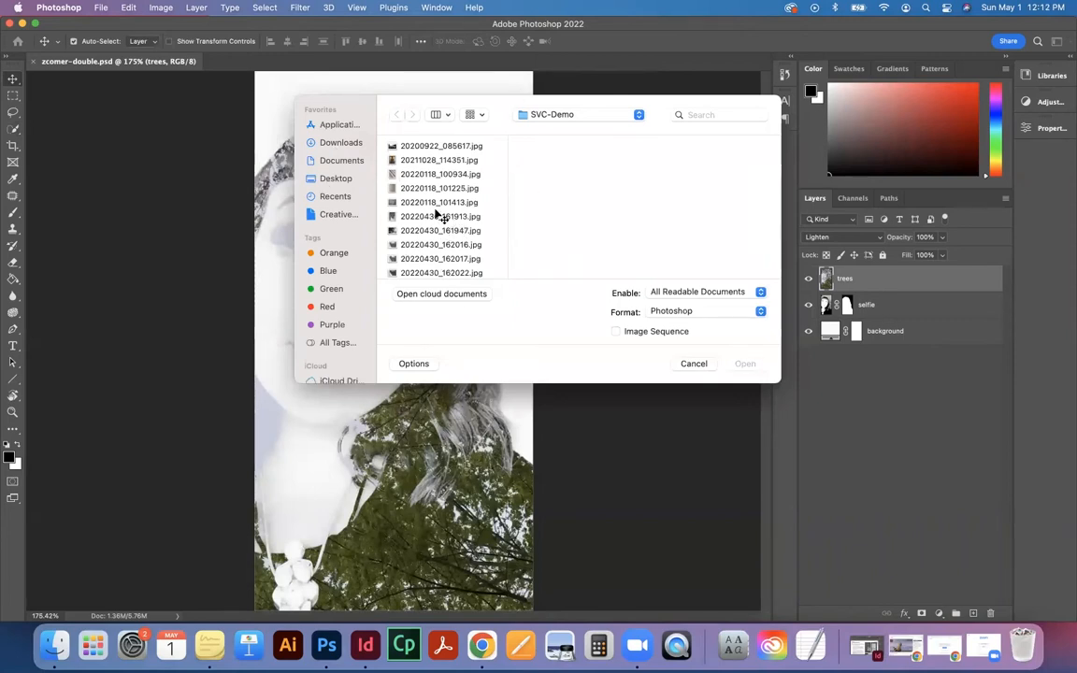
scroll(440, 217, down, 10)
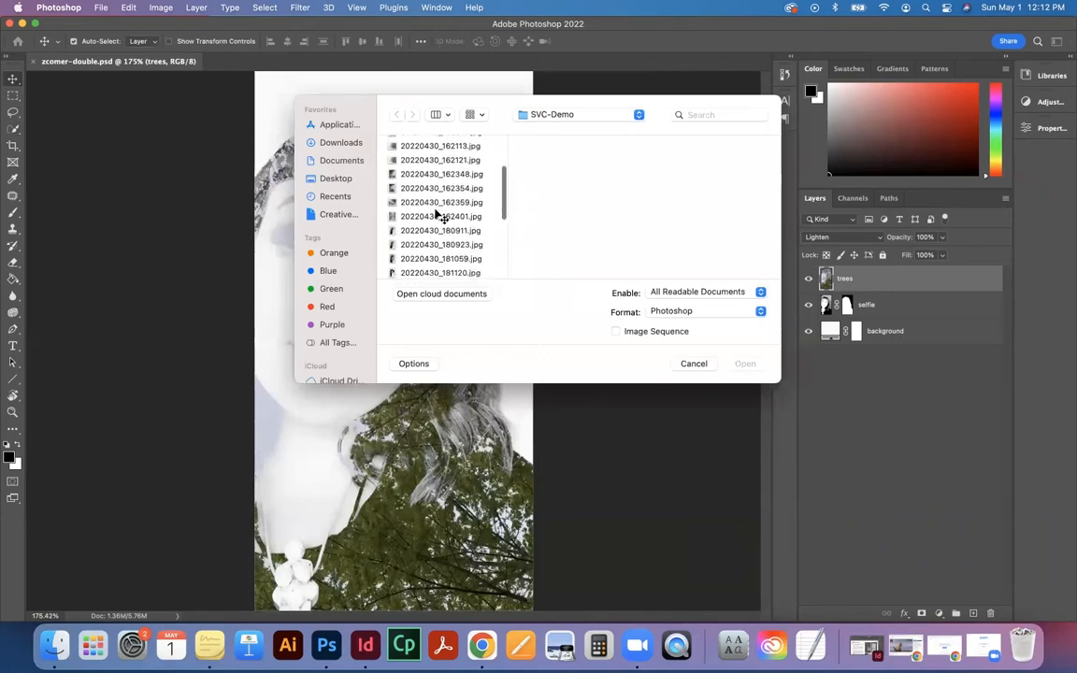
scroll(439, 217, down, 3)
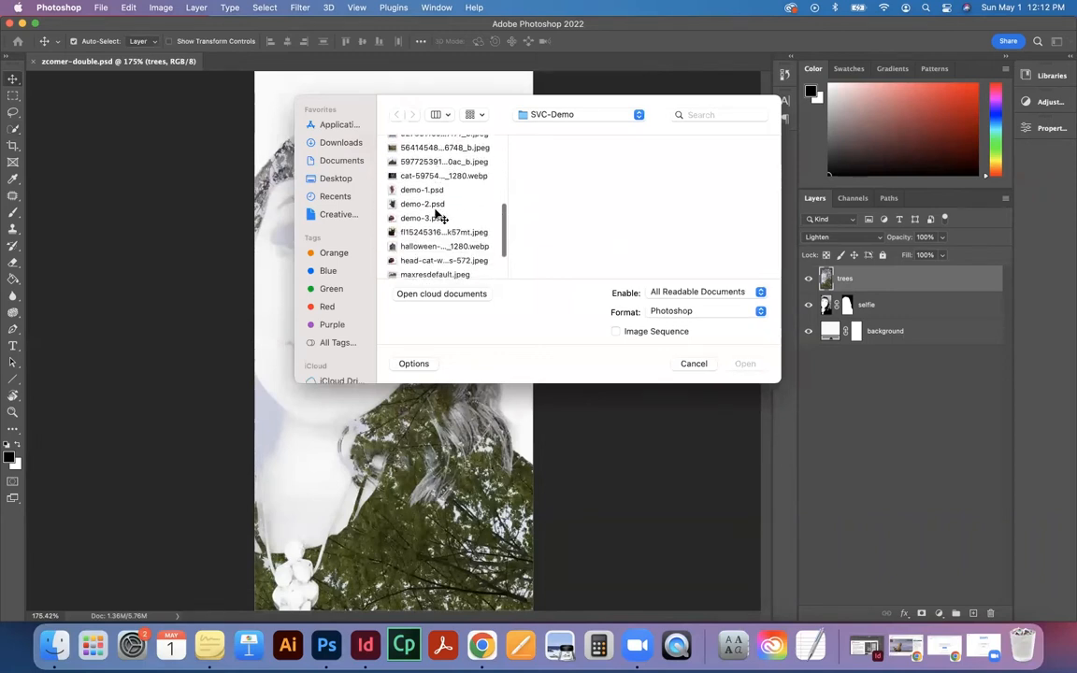
scroll(439, 217, down, 4)
scroll(437, 216, down, 3)
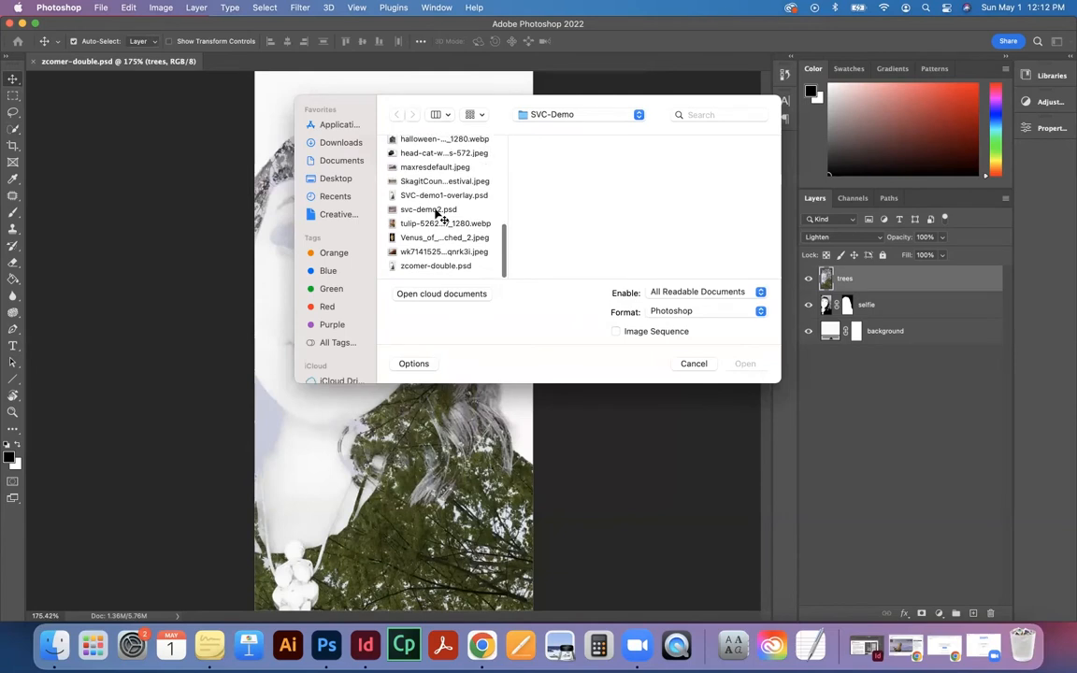
scroll(435, 184, up, 8)
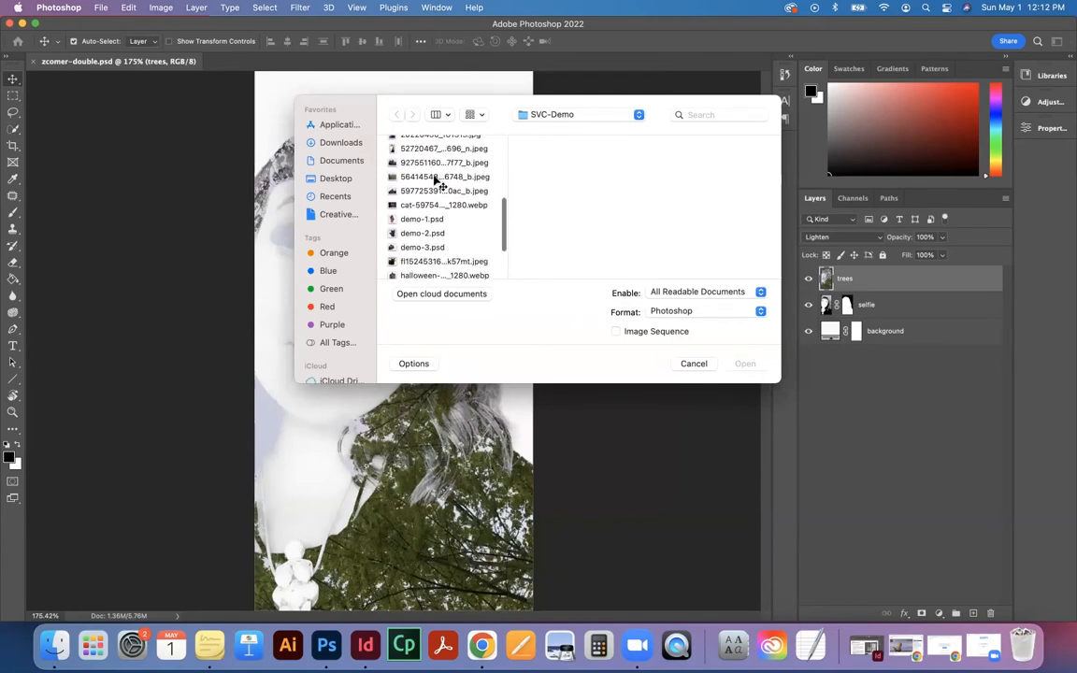
click(441, 190)
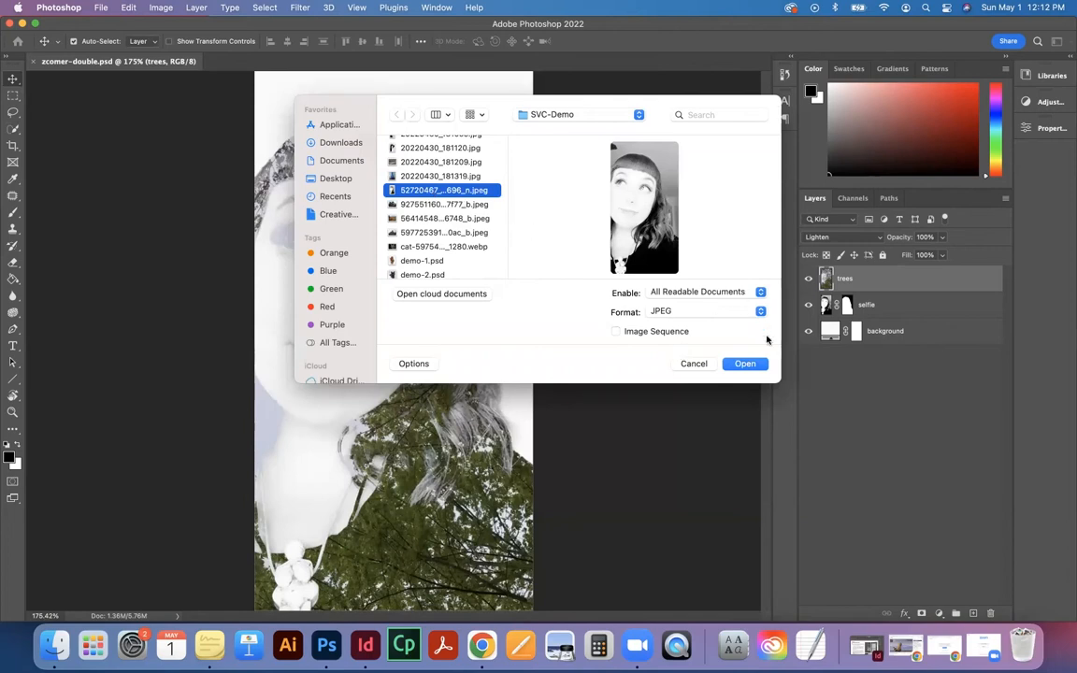
click(745, 363)
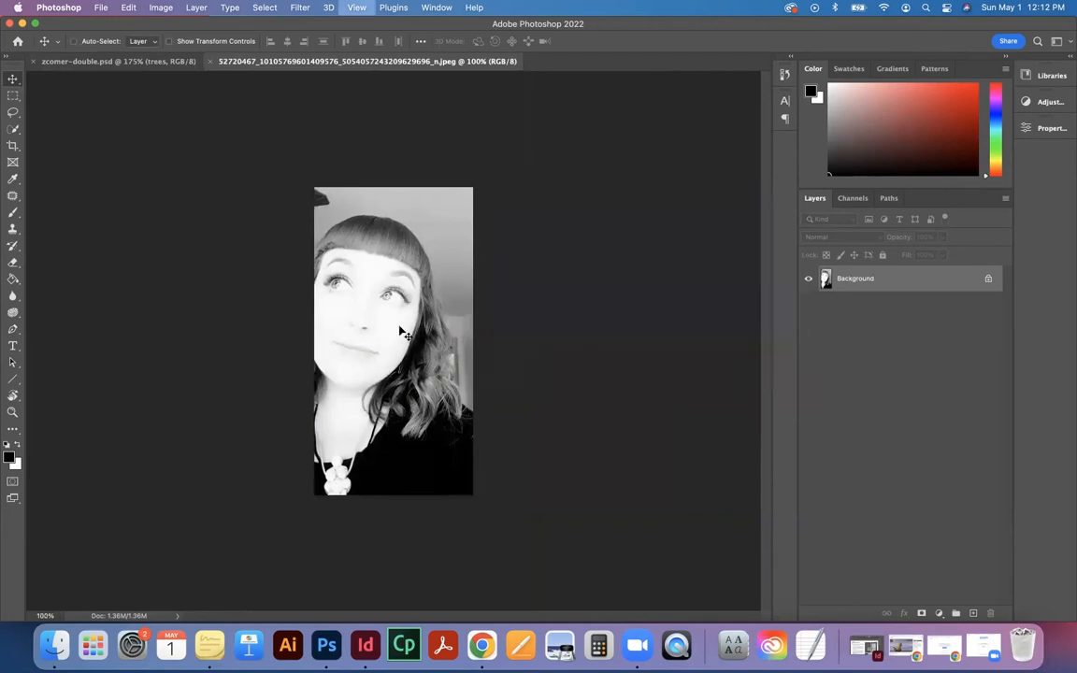
Step: Select the woman's head, hair and body with the Quick Selection tool, leaving out the wall behind her
key(super+equal)
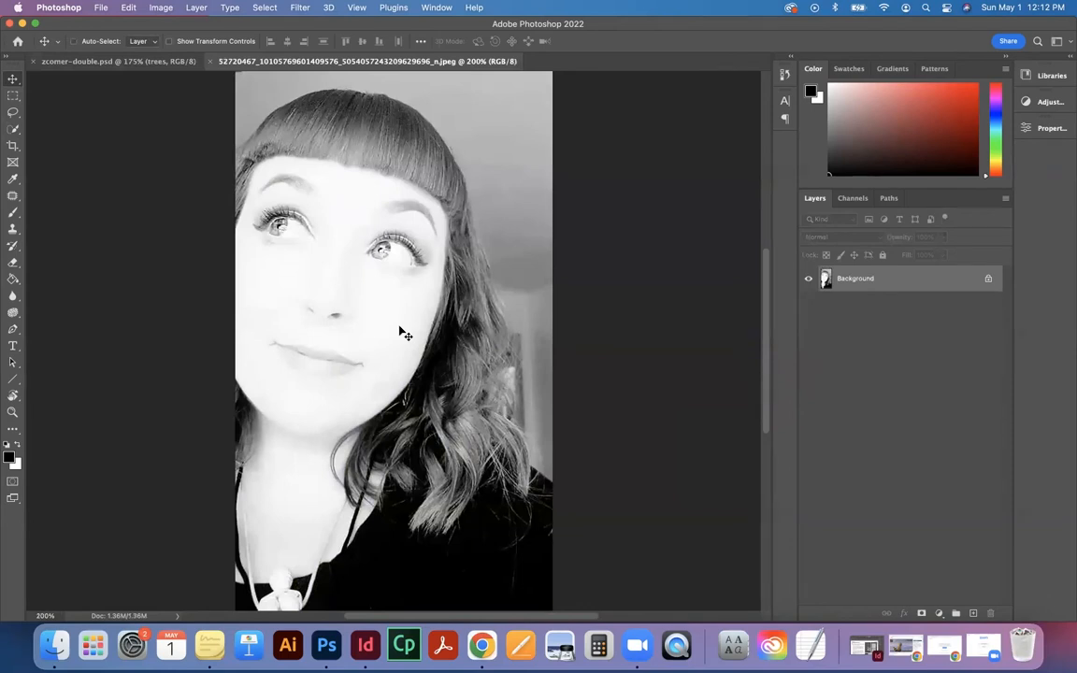
key(super+minus)
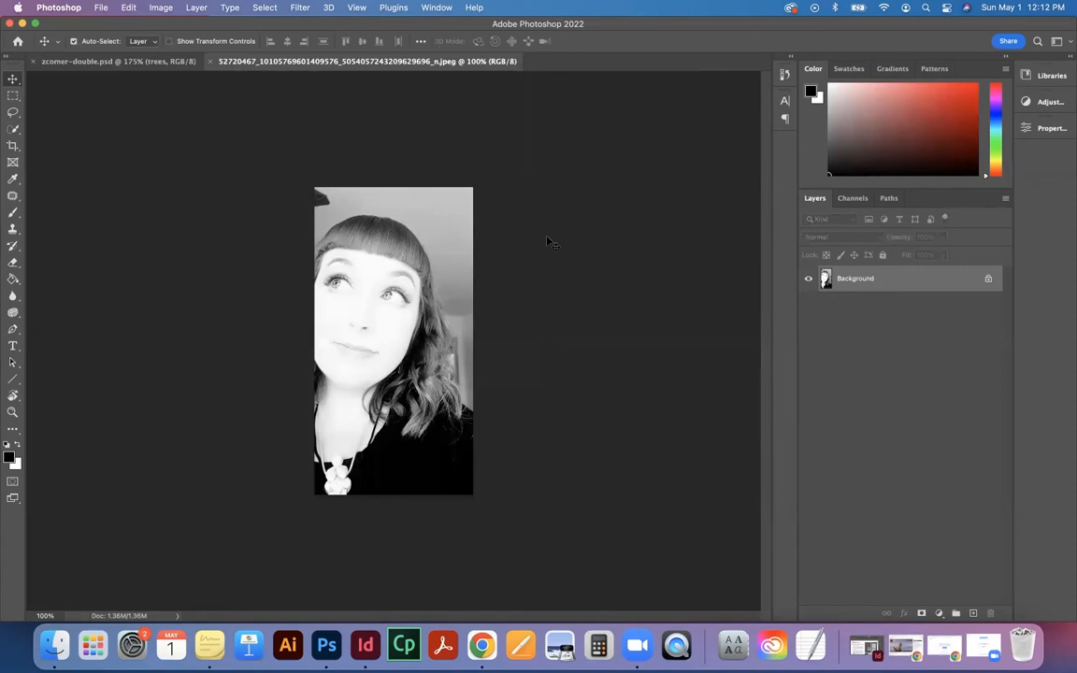
key(super+plus)
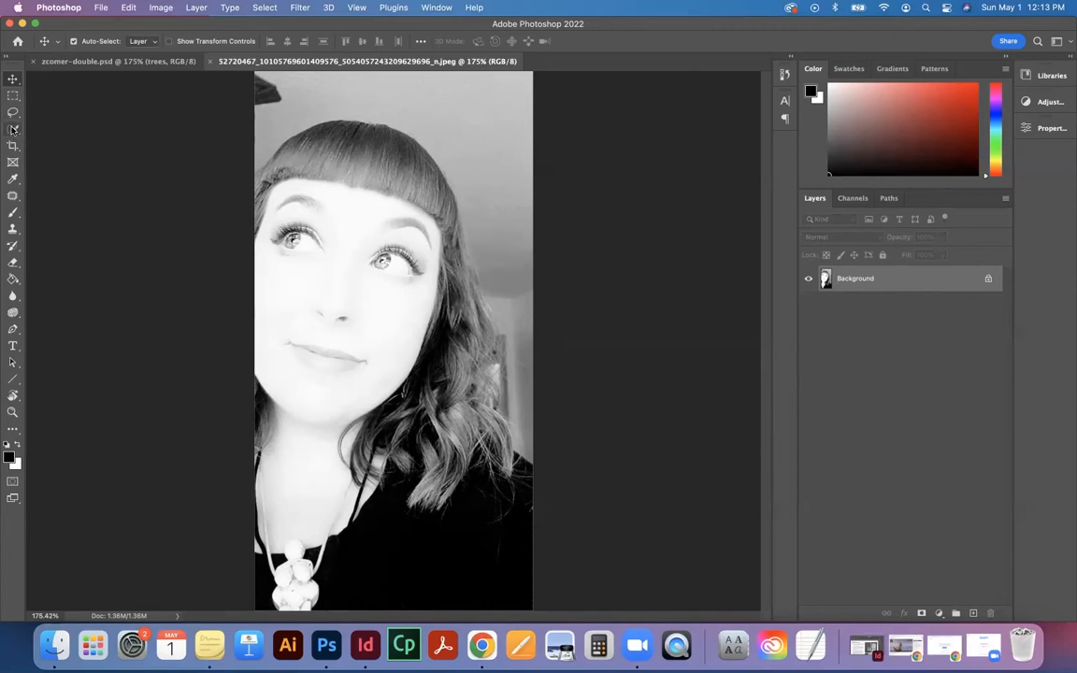
click(13, 130)
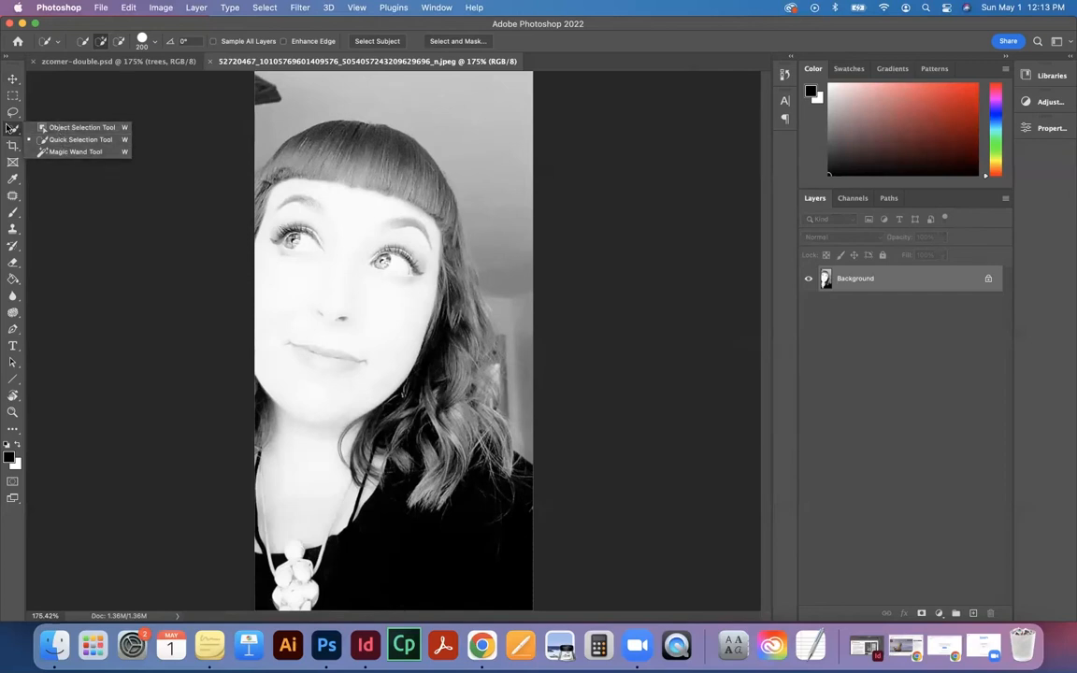
click(14, 132)
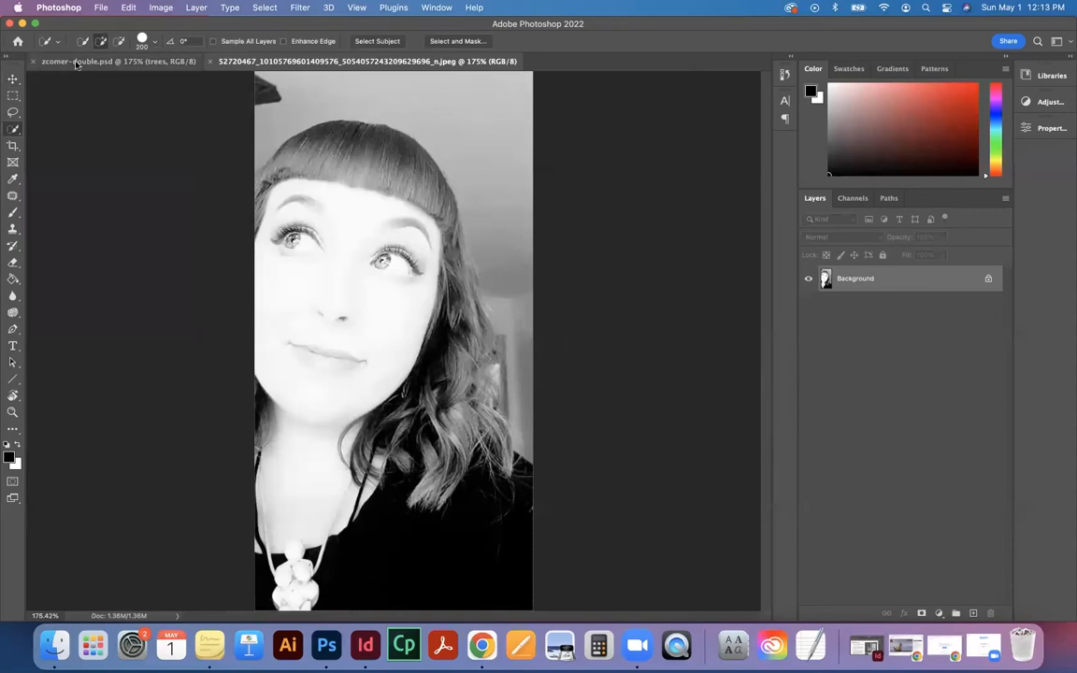
click(13, 82)
click(13, 112)
click(13, 129)
click(12, 79)
click(12, 161)
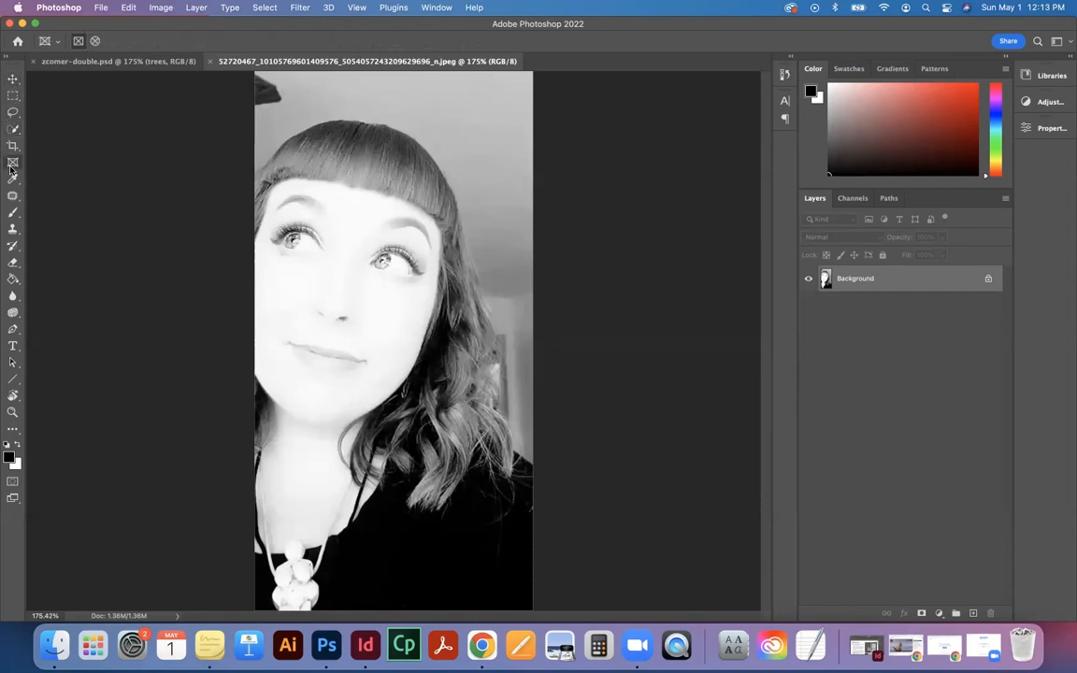
click(12, 145)
click(12, 130)
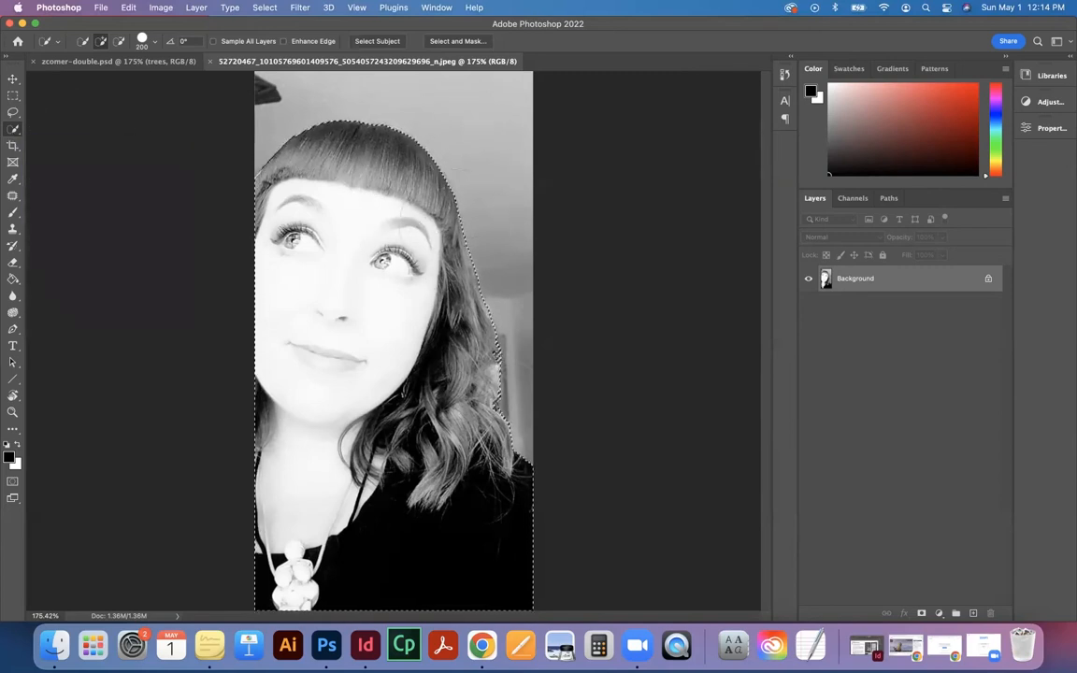
Step: Extend the selection into the wall beside the hair, and subtract the wall around the head and hair from it
drag(464, 222, 494, 241)
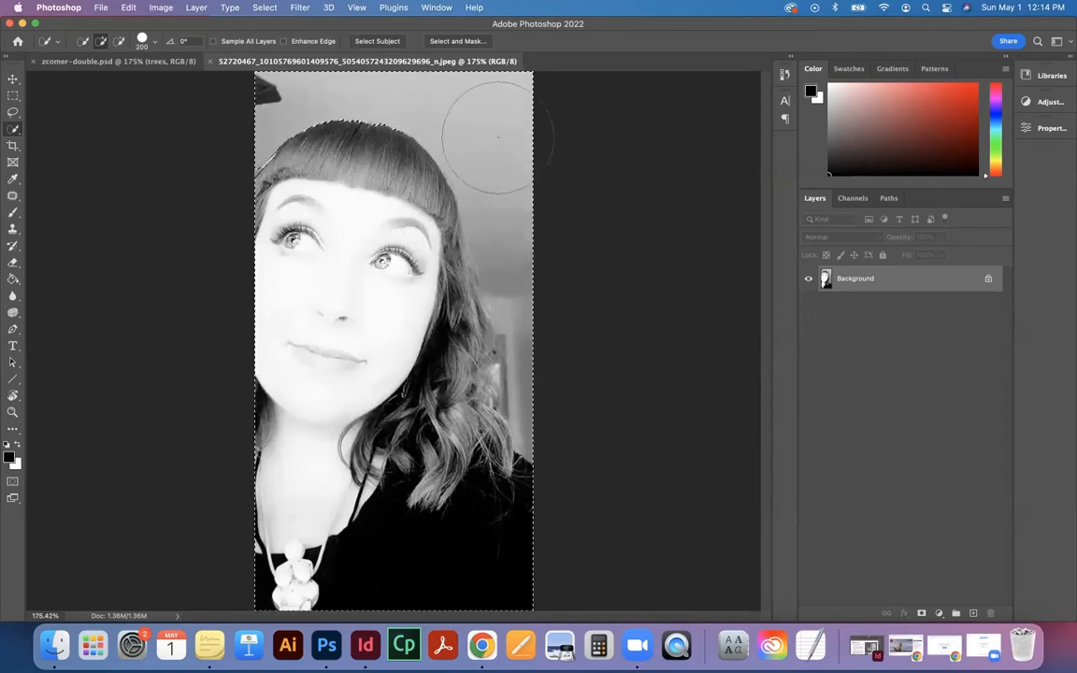
key(alt)
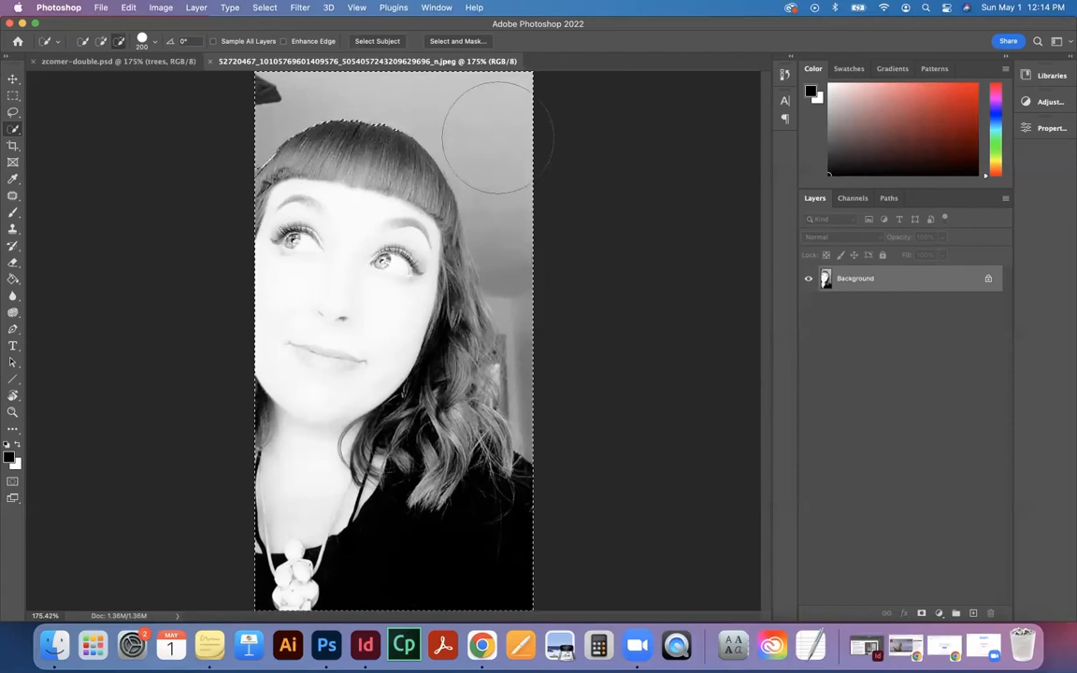
drag(523, 110, 505, 114)
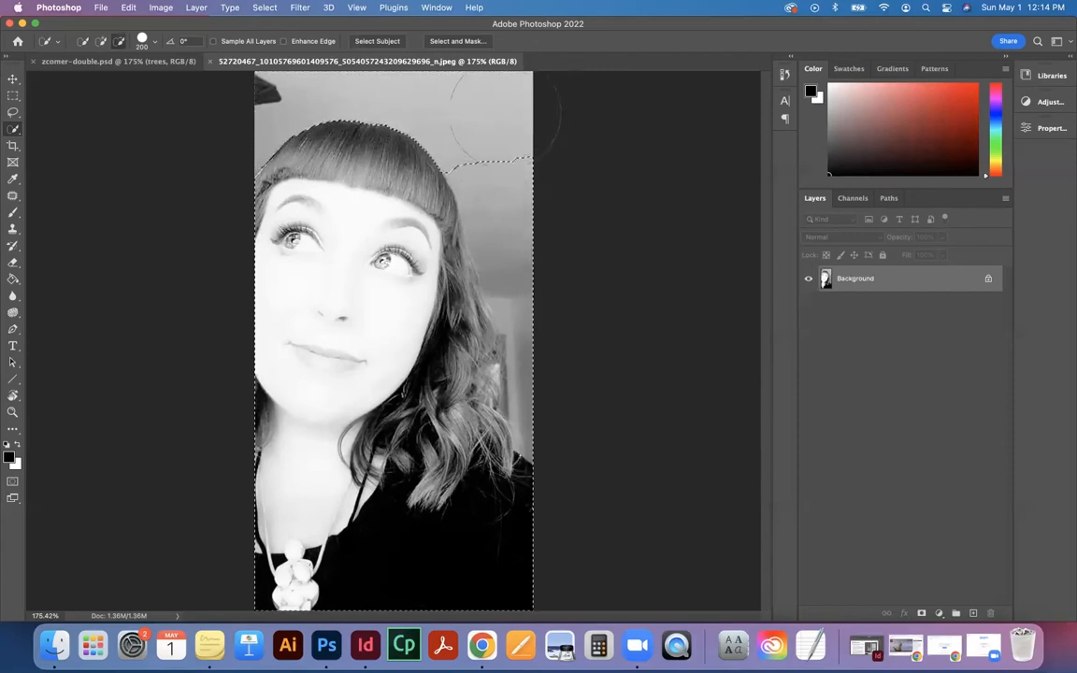
mouse_move(554, 273)
mouse_down()
mouse_move(521, 188)
mouse_move(494, 156)
mouse_move(533, 237)
mouse_up()
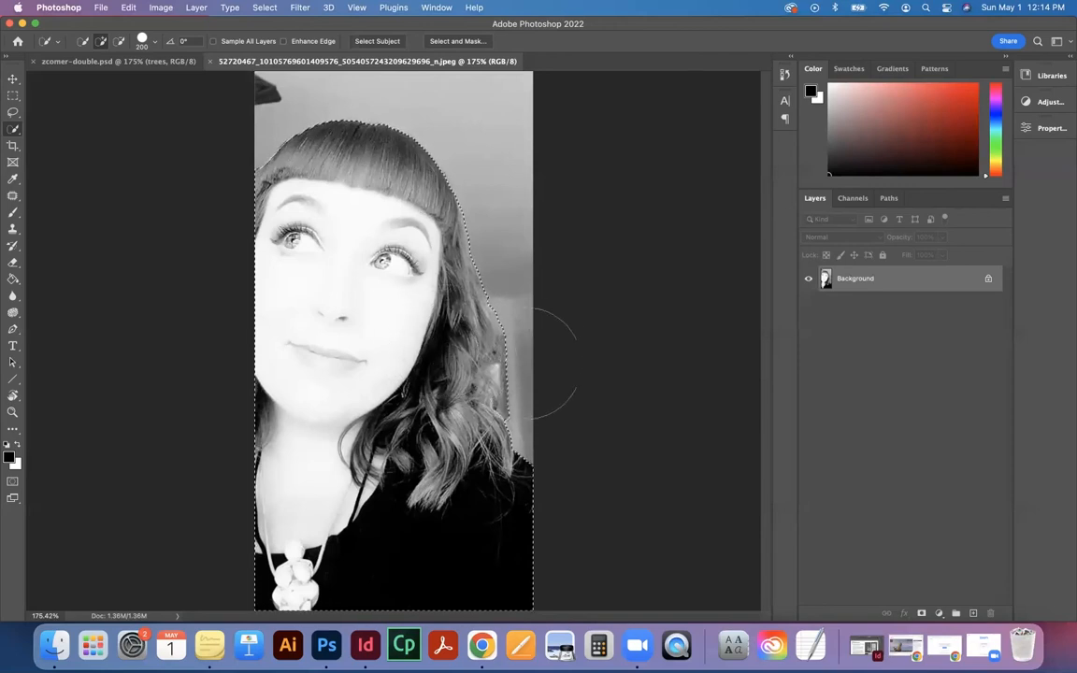
Step: Set the Quick Selection brush size to 80
key(bracketleft)
key(bracketleft)
key(bracketleft)
key(bracketleft)
key(bracketleft)
key(bracketleft)
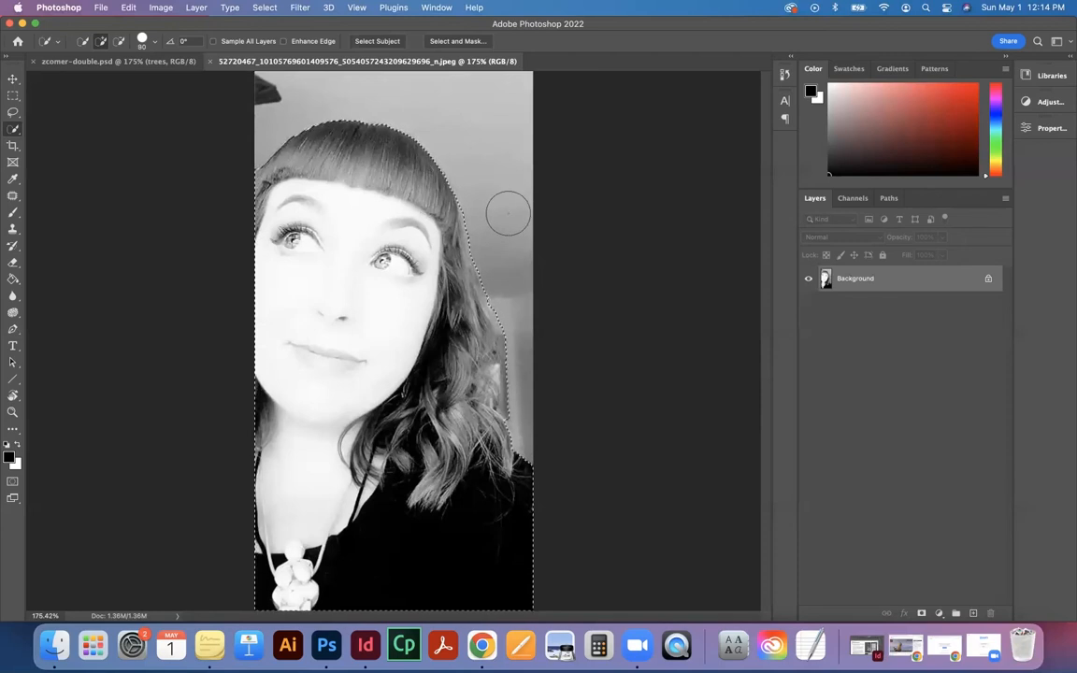
key(bracketleft)
key(bracketleft)
key(bracketleft)
key(bracketright)
key(bracketright)
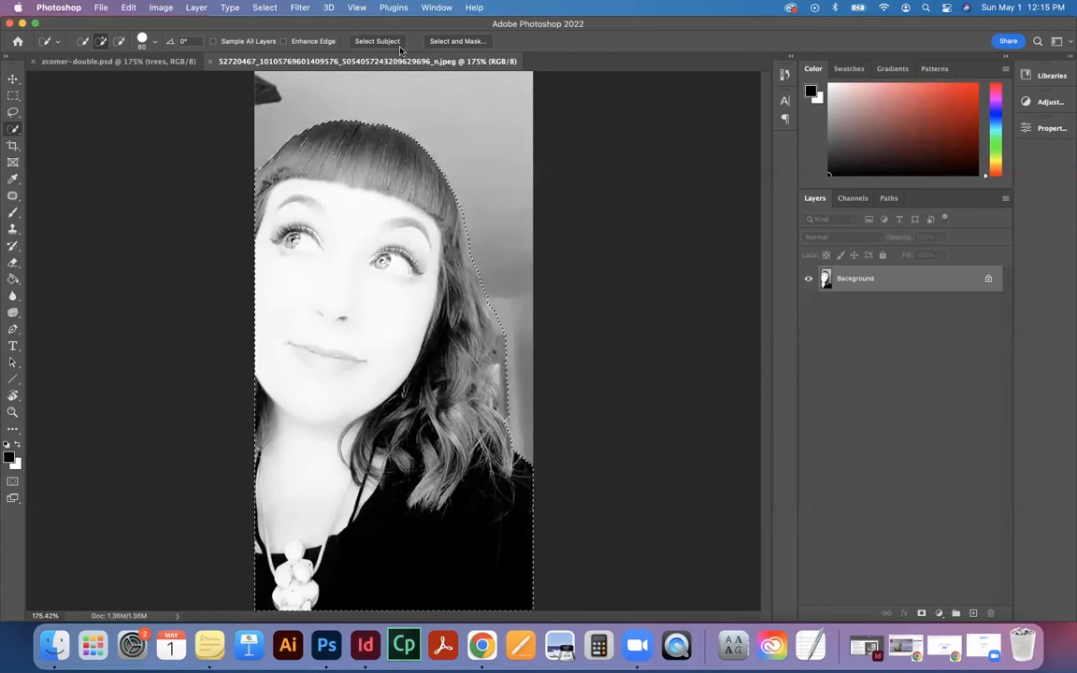
Step: Open the selection in Select and Mask and set the Refine Edge brush size to 70
click(457, 41)
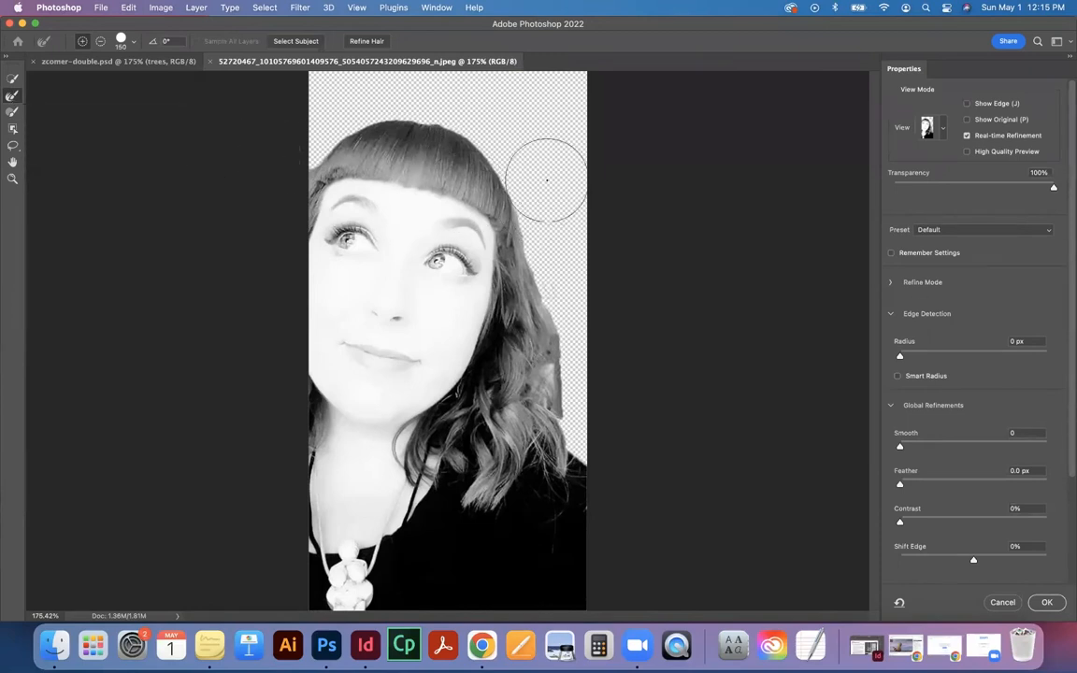
key(bracketleft)
key(bracketleft)
key(bracketleft)
key(bracketleft)
key(bracketleft)
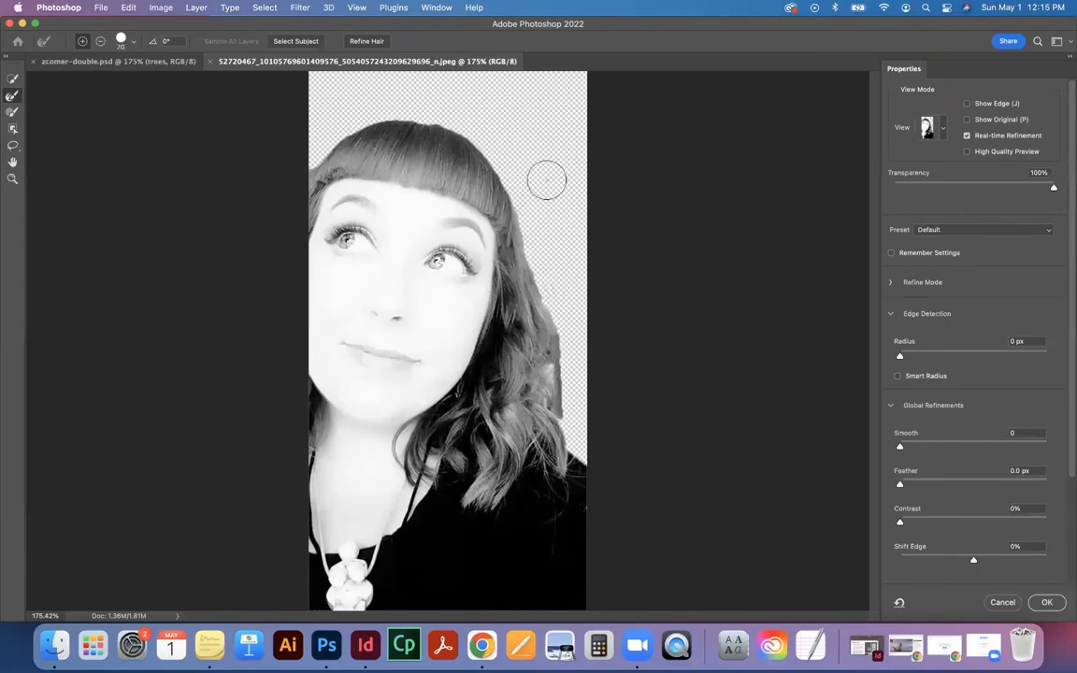
Step: Try to refine the outer edge of the long hair with the Refine Edge brush, adding and subtracting strokes
mouse_move(545, 180)
mouse_down()
mouse_move(538, 290)
mouse_move(523, 250)
mouse_move(524, 271)
mouse_move(562, 392)
mouse_up()
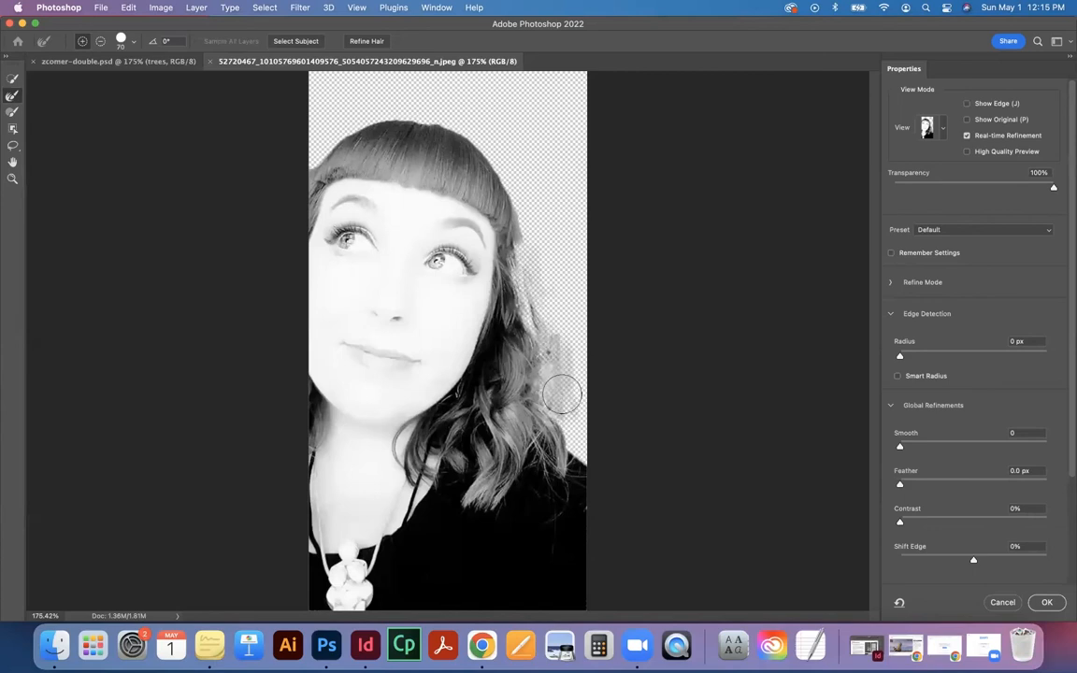
mouse_move(535, 272)
mouse_down()
mouse_move(535, 240)
mouse_move(559, 404)
mouse_up()
key(alt)
drag(554, 234, 577, 299)
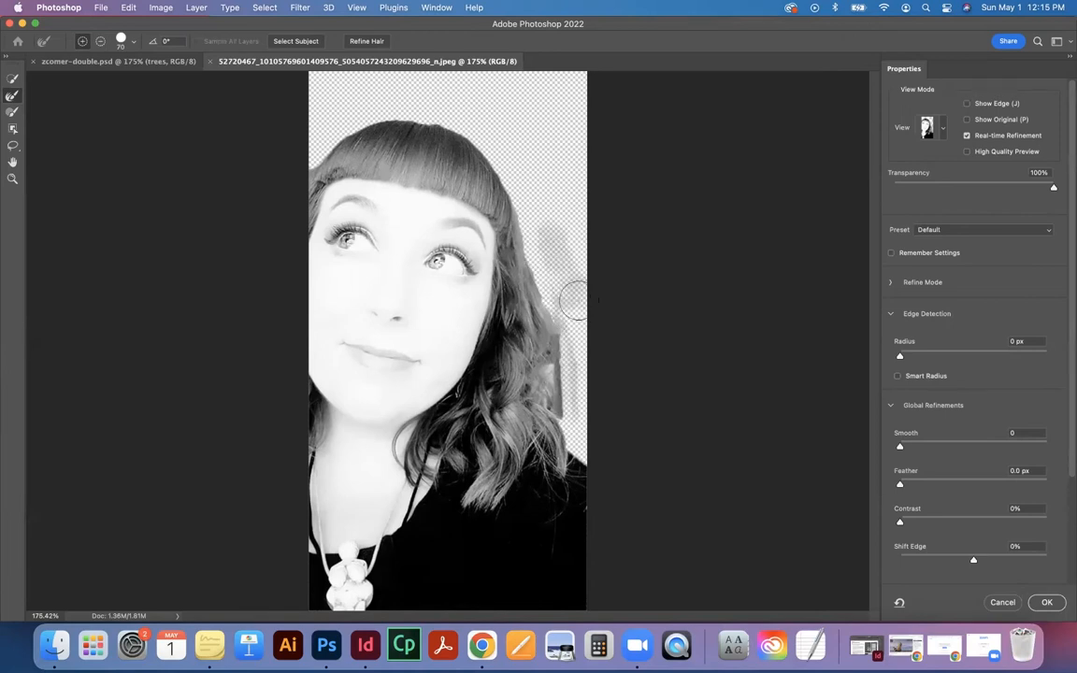
mouse_move(558, 227)
mouse_down()
mouse_move(582, 331)
mouse_move(561, 304)
mouse_move(572, 404)
mouse_up()
drag(557, 308, 559, 341)
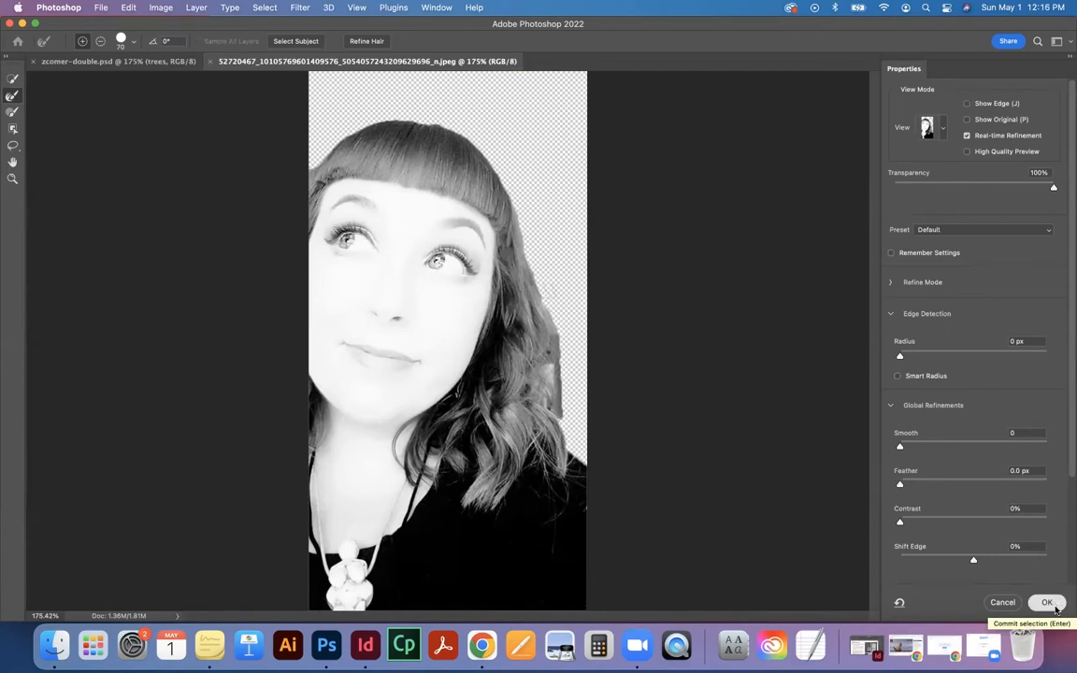
Step: Commit the Select and Mask selection and add a layer mask from it to the portrait layer
click(1054, 607)
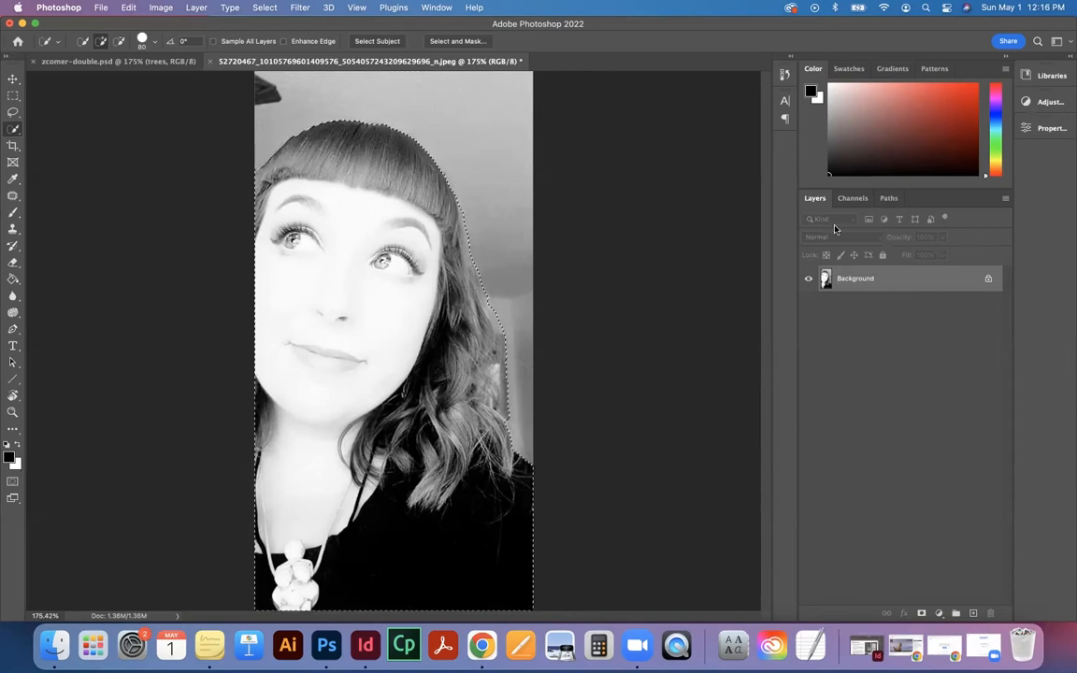
click(920, 614)
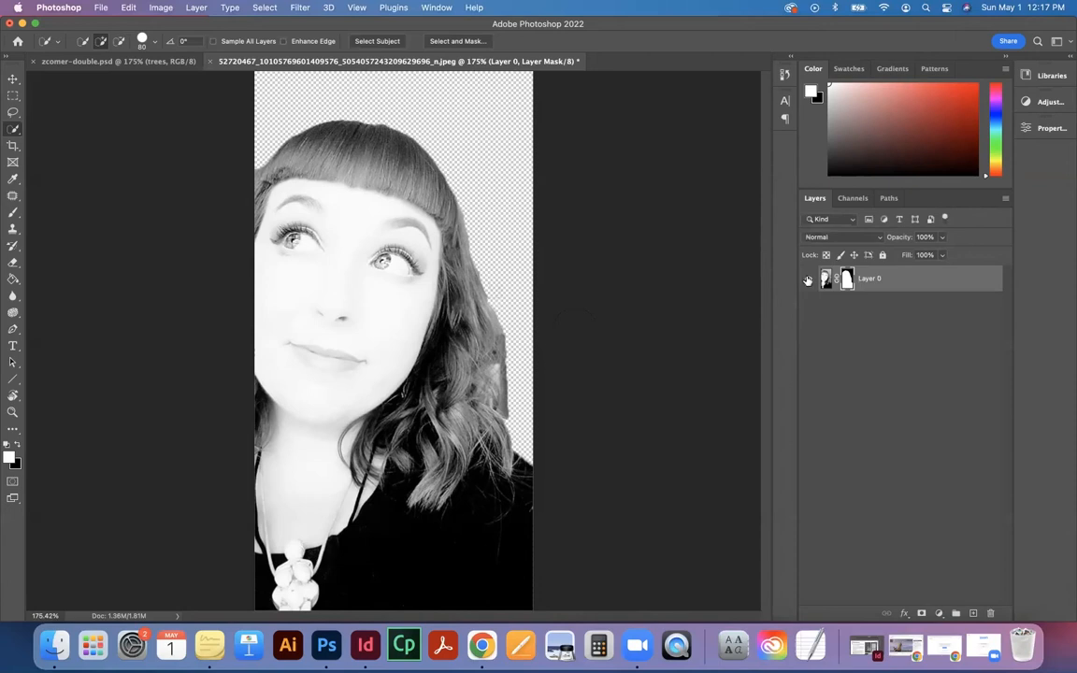
Step: Add a Solid Color fill layer in white (ffffff), and return to the Quick Selection tool
click(939, 614)
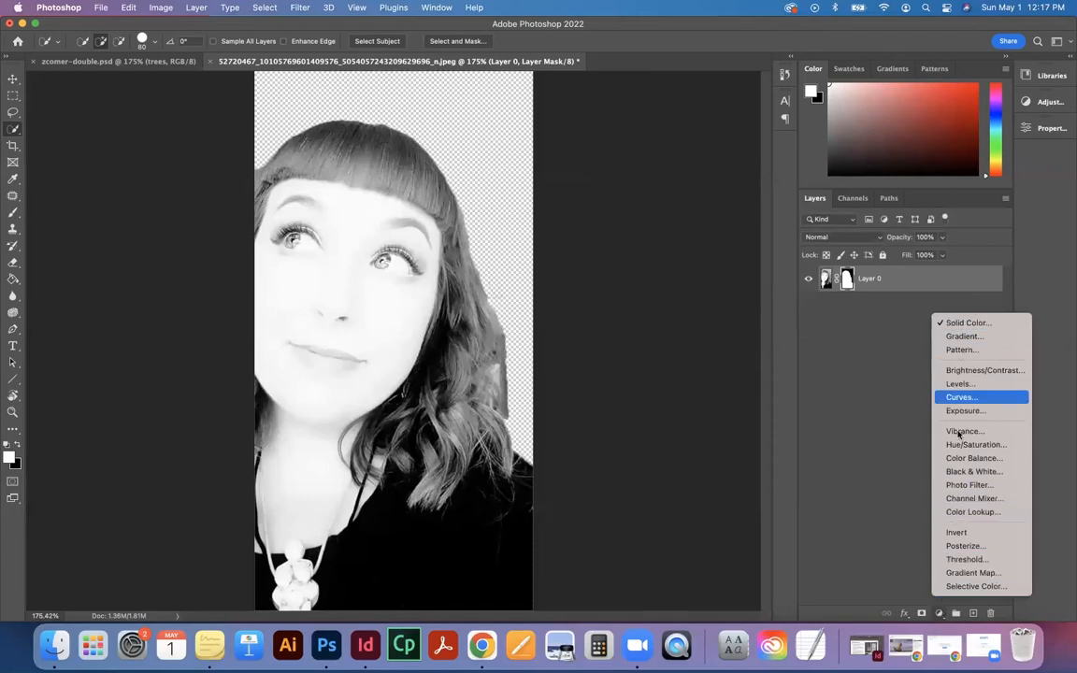
click(973, 324)
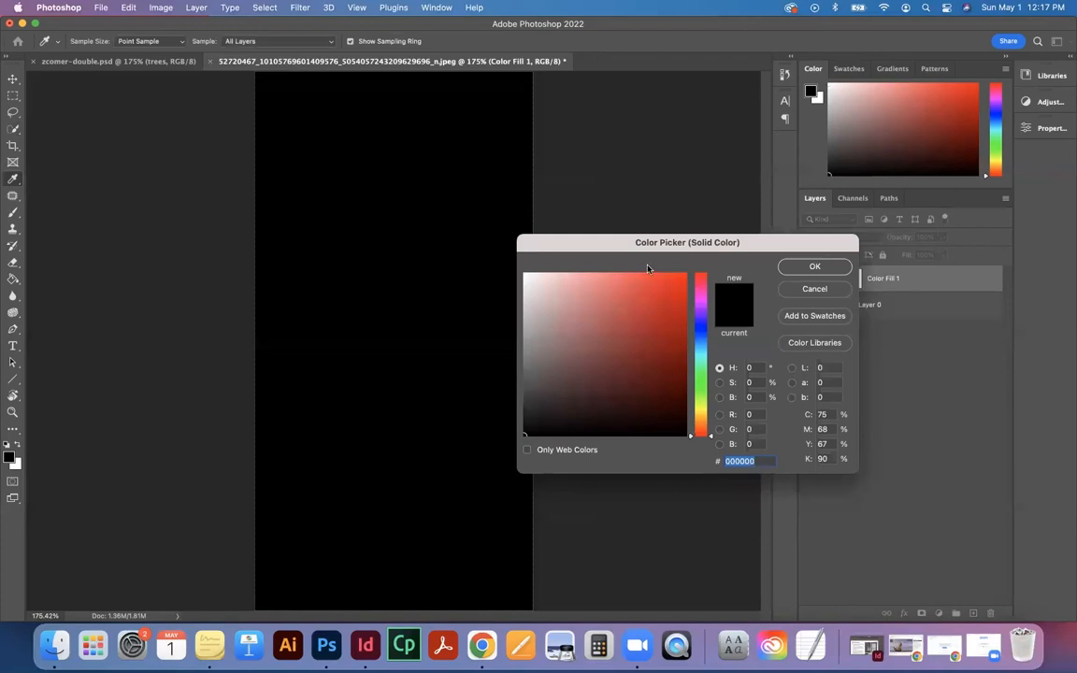
drag(606, 433, 525, 274)
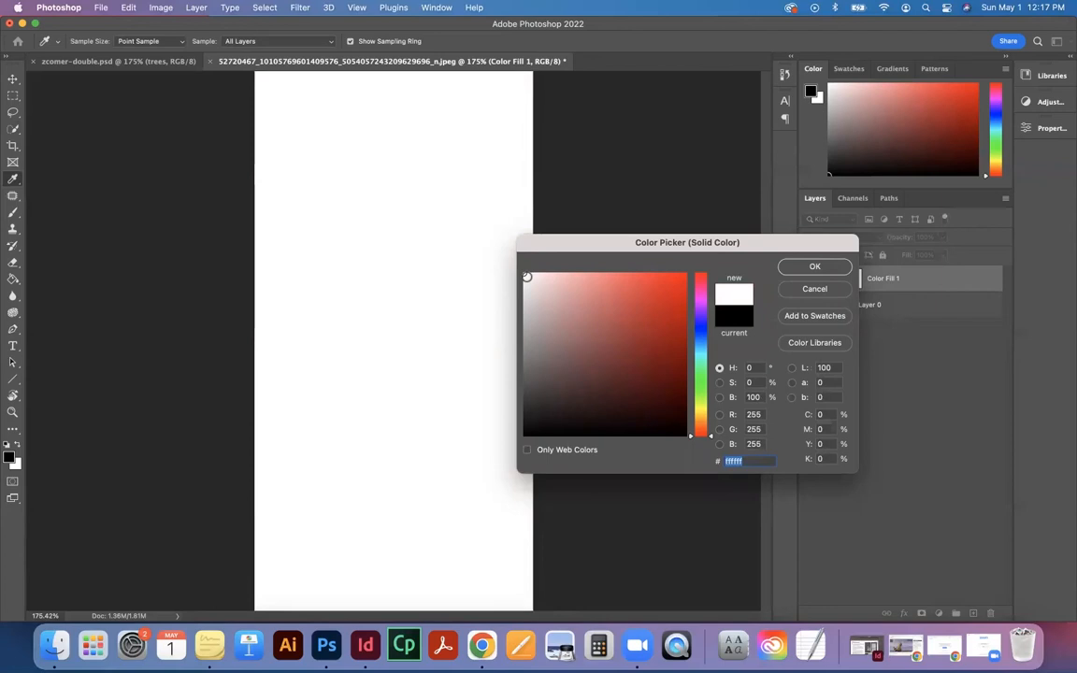
drag(530, 424, 522, 271)
click(814, 266)
key(w)
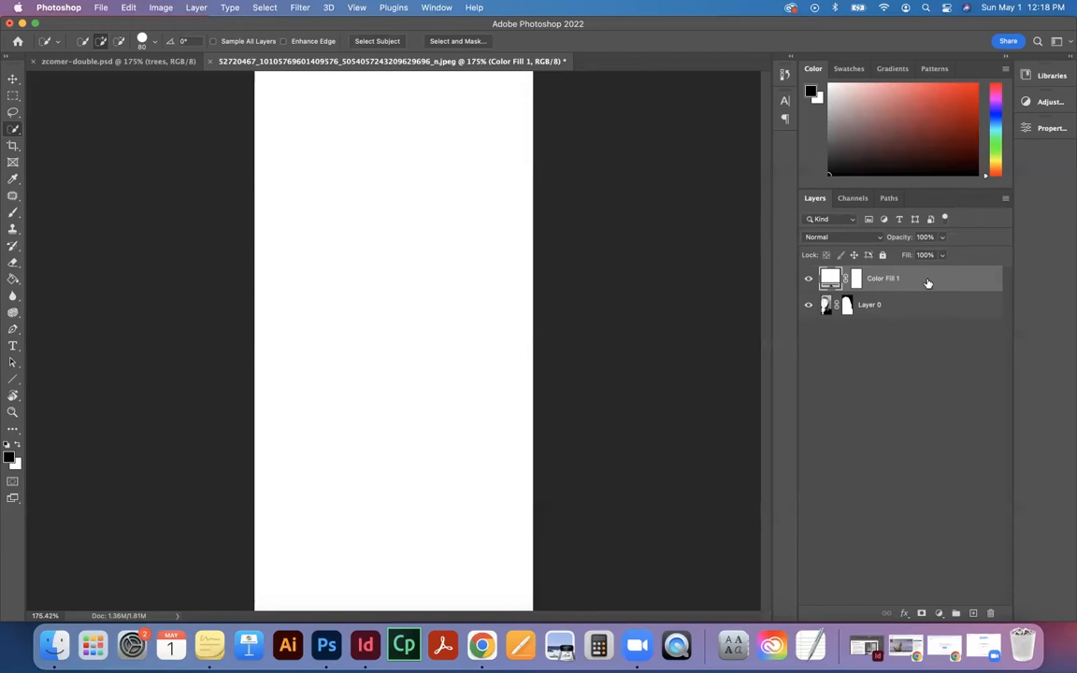
Step: Move the white Color Fill 1 layer beneath the masked portrait layer
click(928, 306)
click(927, 284)
click(923, 307)
click(923, 283)
click(921, 311)
click(920, 282)
drag(920, 282, 916, 327)
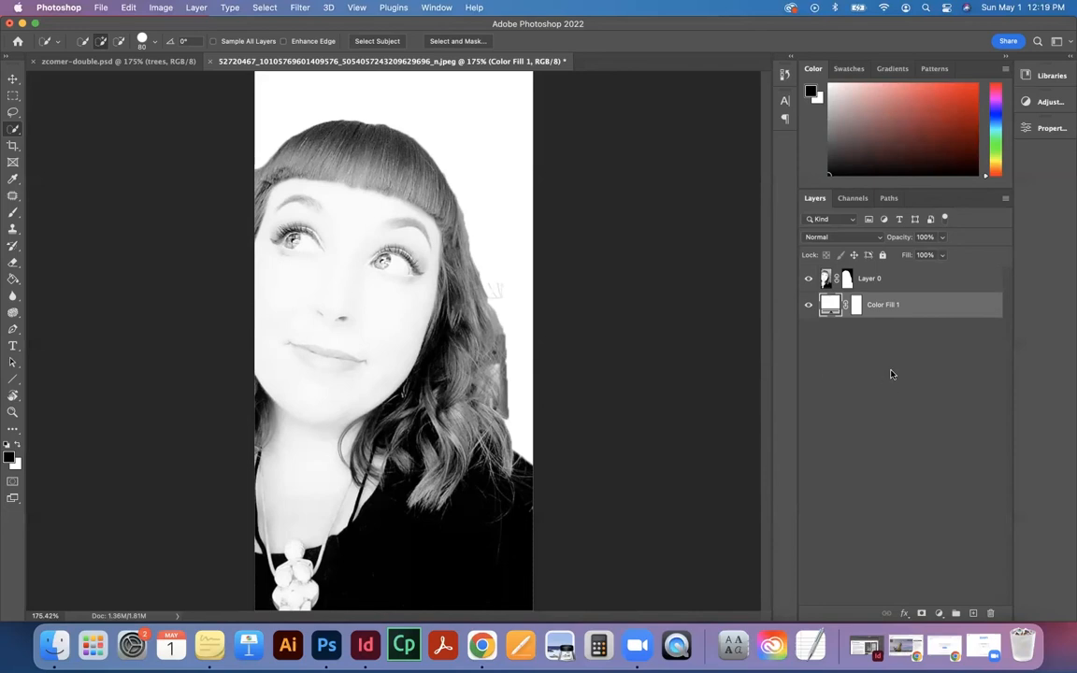
Step: Rename the masked portrait layer Layer 0 as selfie
double_click(868, 280)
text(selfie)
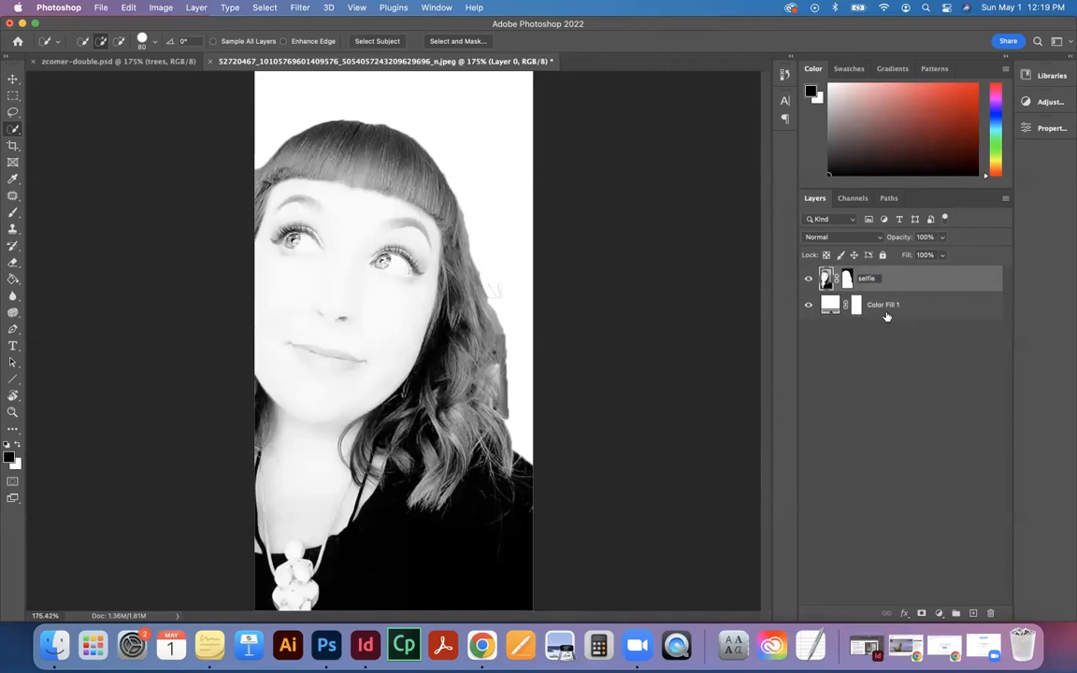
Step: Rename the Color Fill 1 layer as BG
double_click(884, 306)
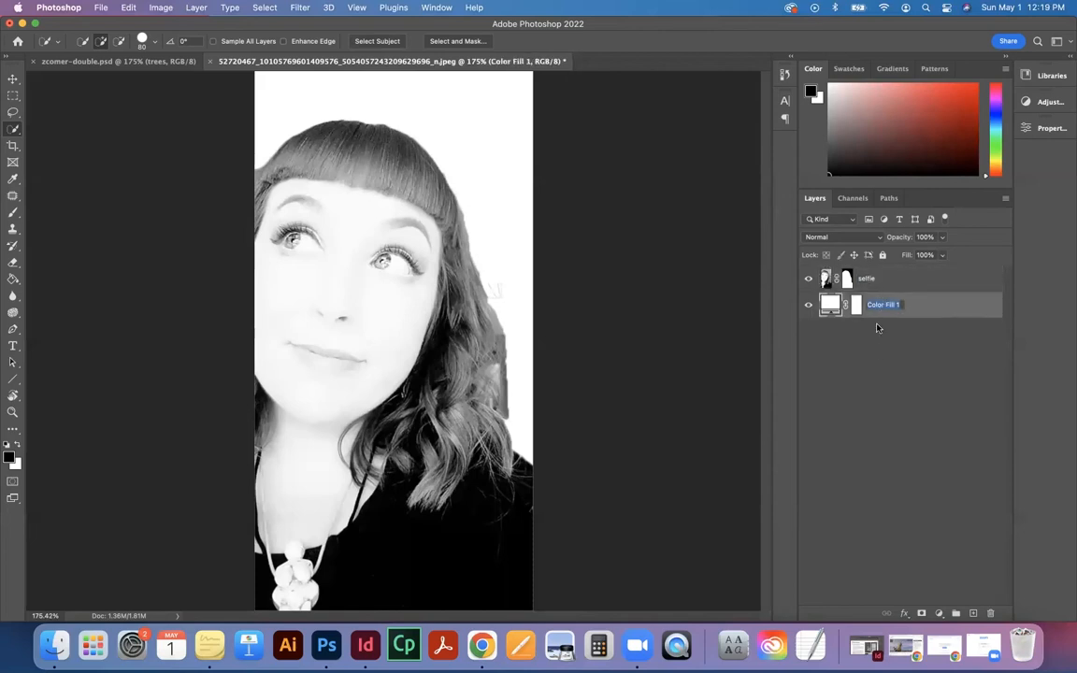
text(BG)
key(Return)
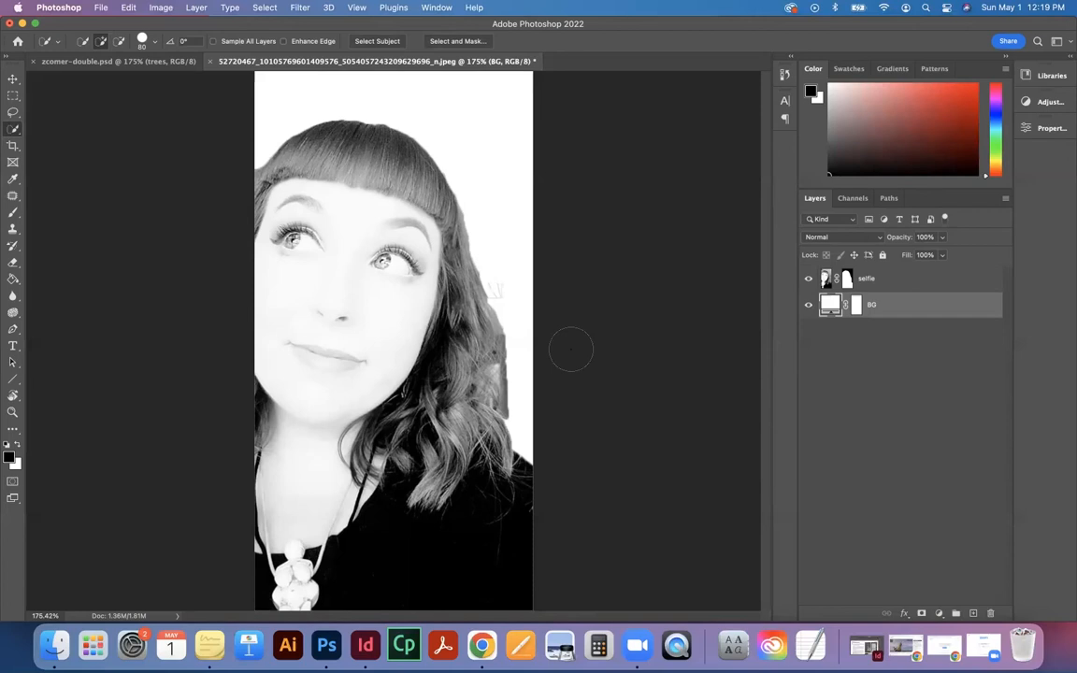
Step: Save the portrait in Photoshop format in the SVC-Demo folder, naming the file with the author's surname followed by "-double"
click(101, 7)
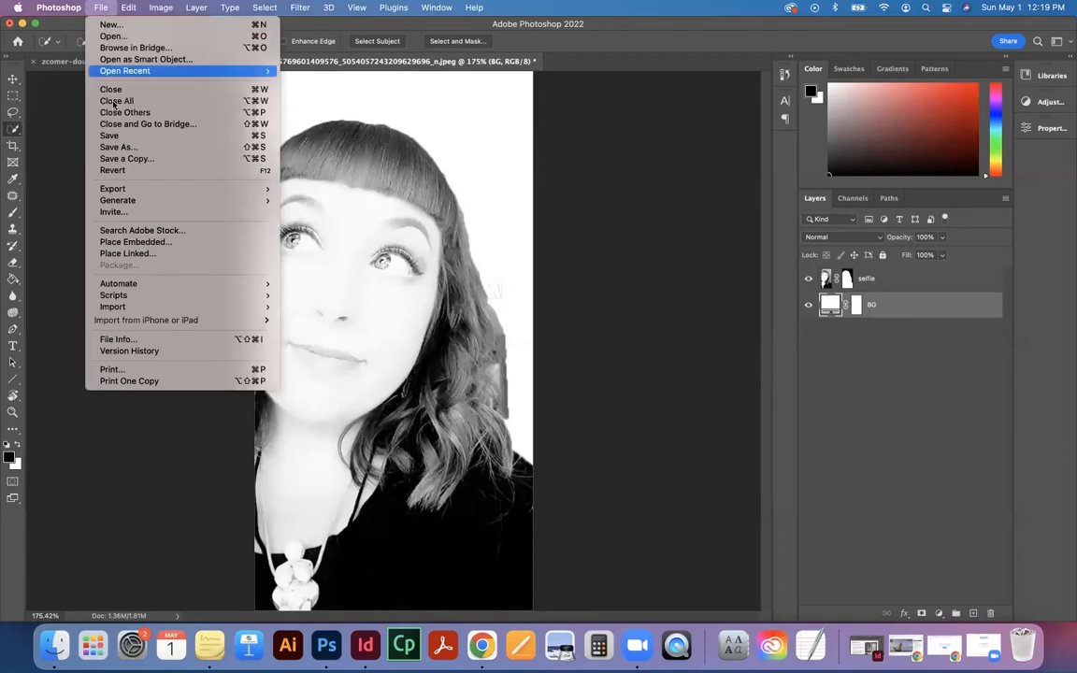
click(117, 138)
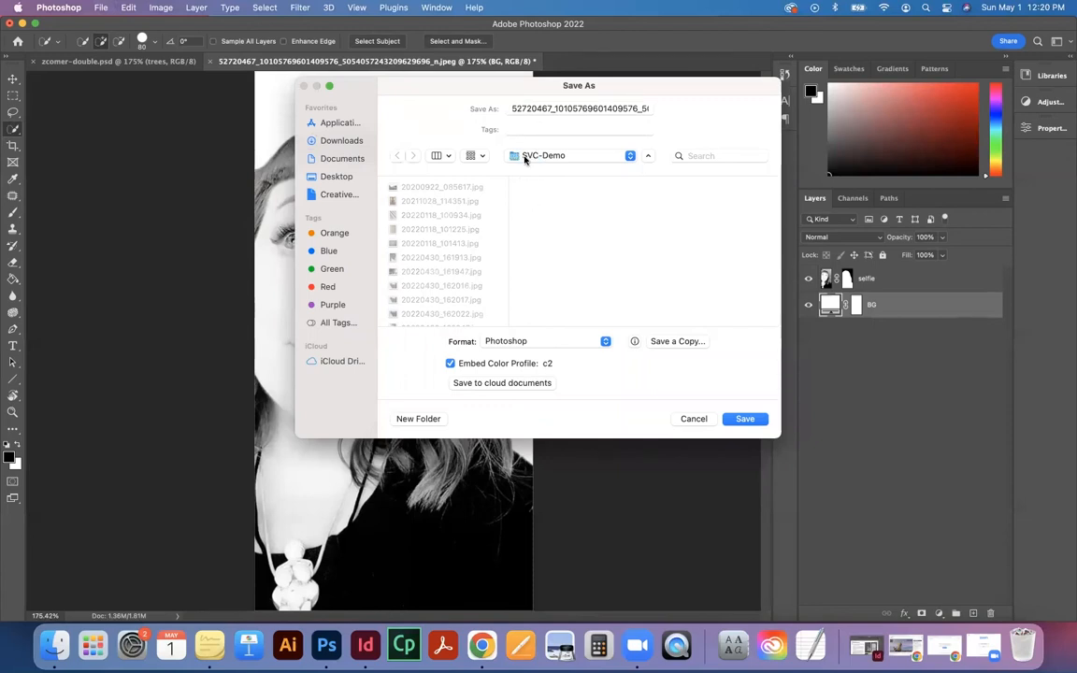
double_click(552, 108)
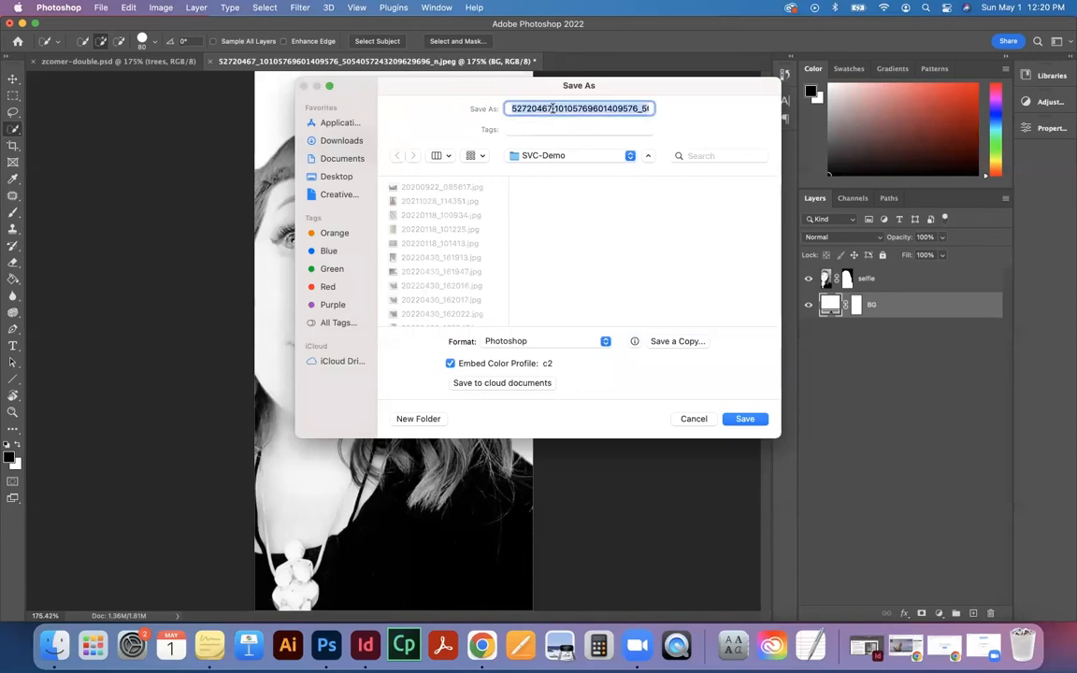
text(zerbe-)
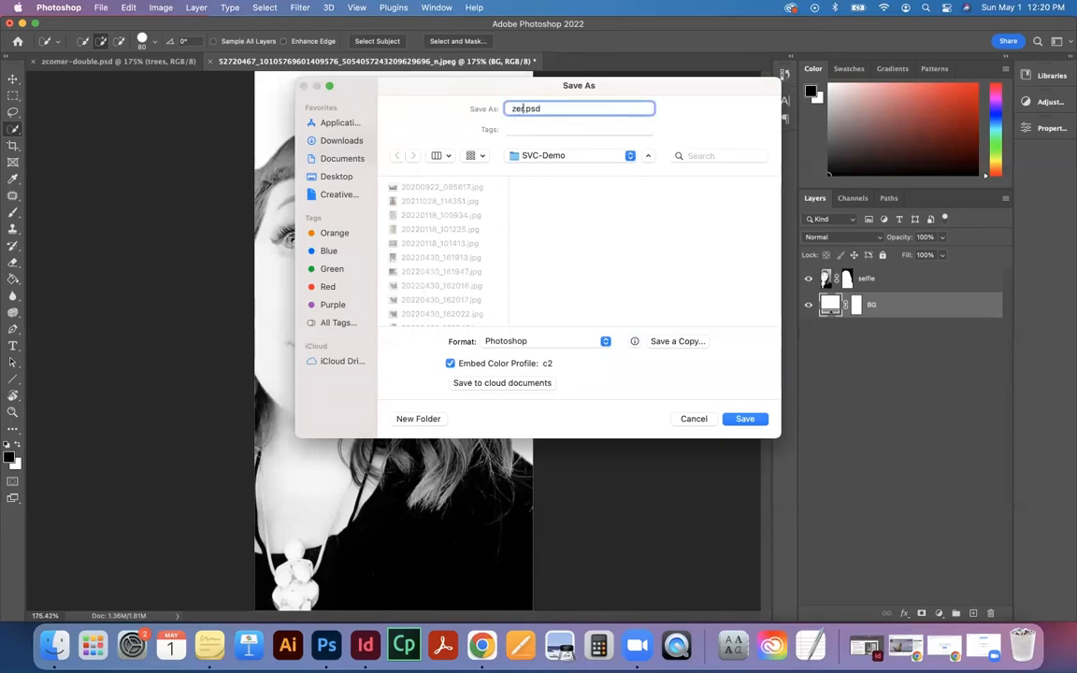
text(co)
text(mer-doubl)
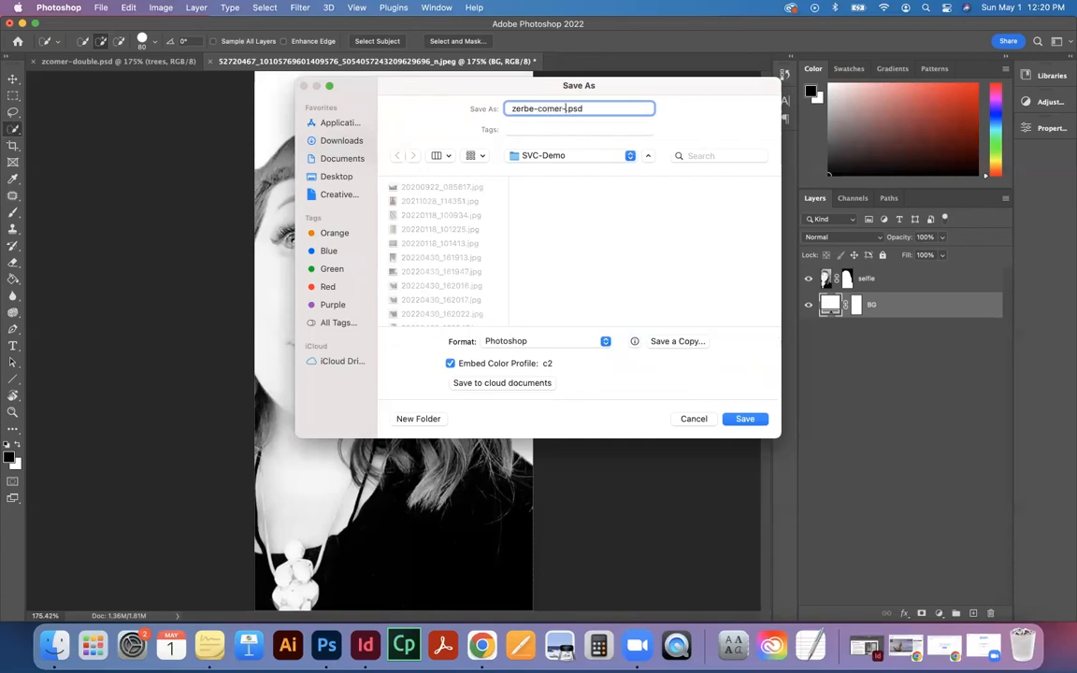
text(e)
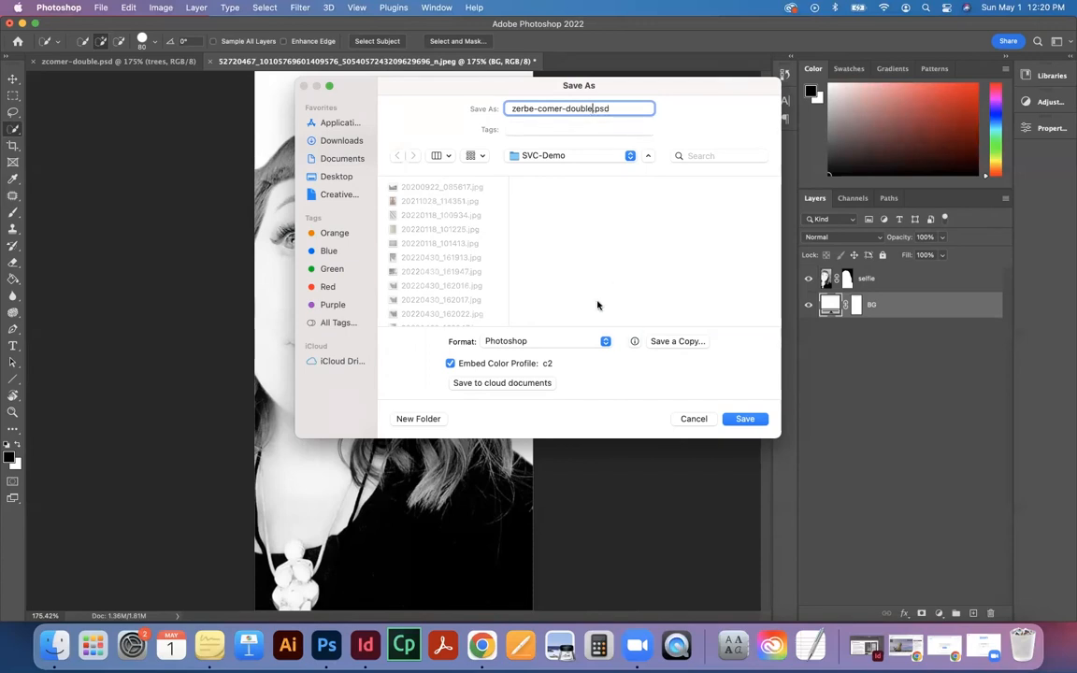
click(745, 419)
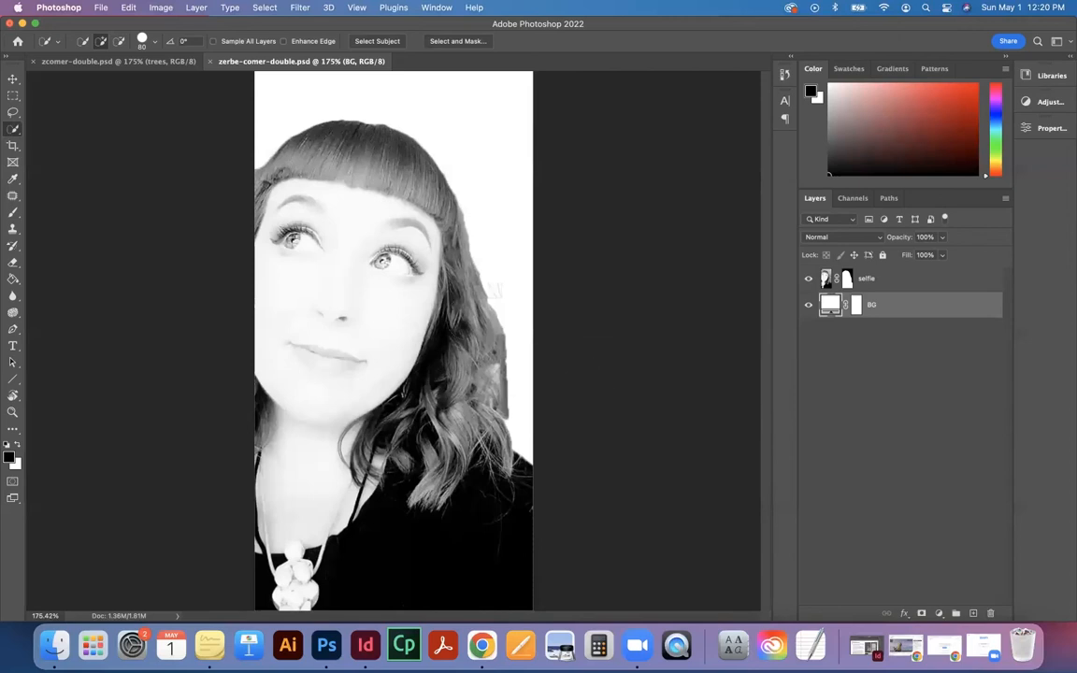
Step: Preview the tree photos in the SVC-Demo folder and open 20220430_162354.jpg
click(93, 7)
click(104, 36)
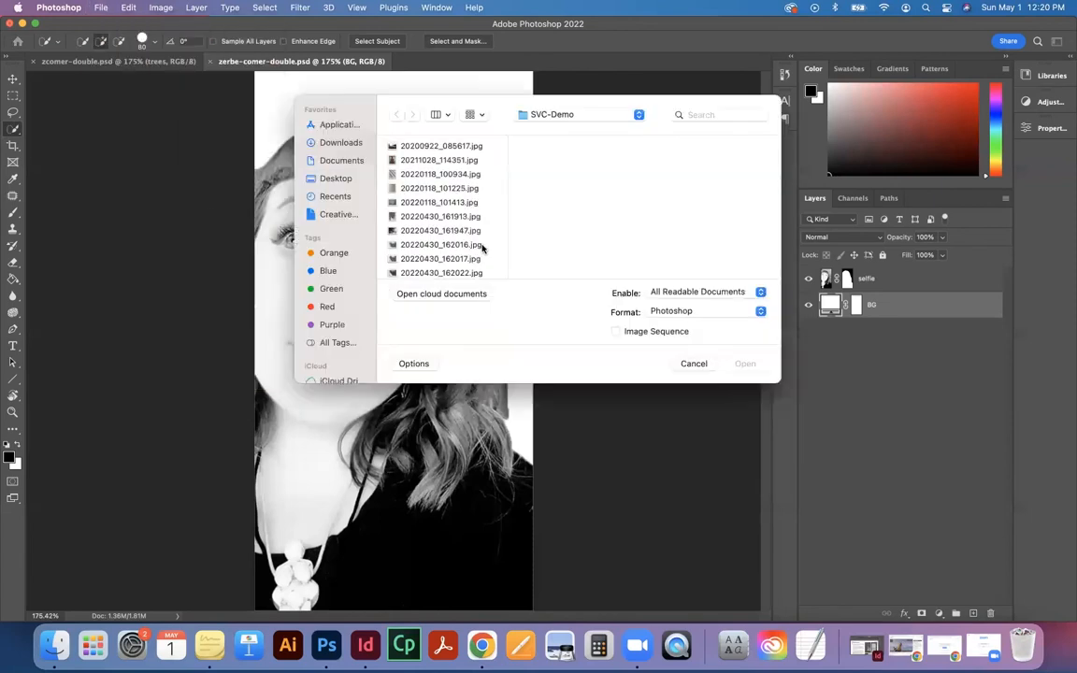
scroll(460, 213, down, 2)
scroll(460, 214, down, 2)
scroll(460, 213, down, 2)
click(455, 197)
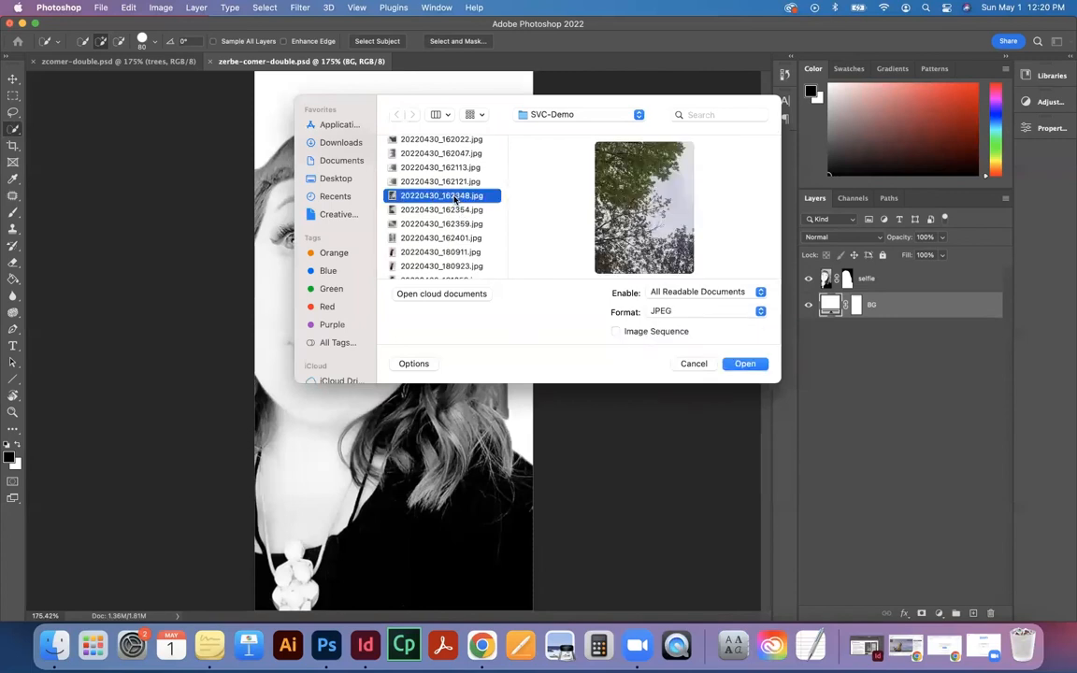
key(Down)
key(Down)
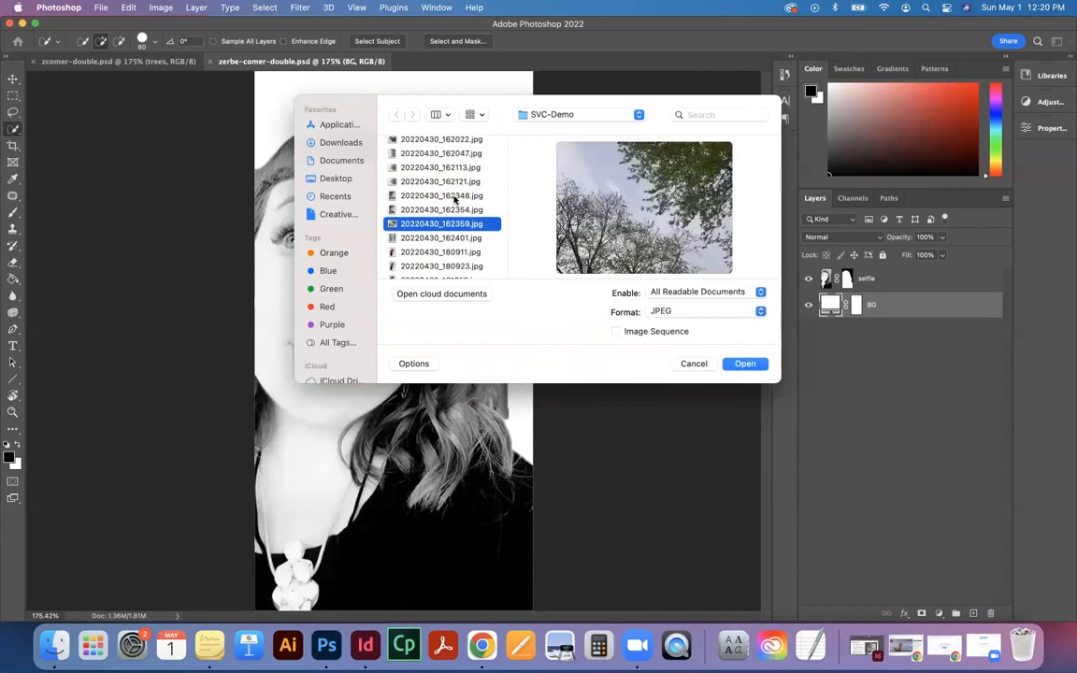
key(Down)
key(Down)
key(Up)
key(Up)
key(Up)
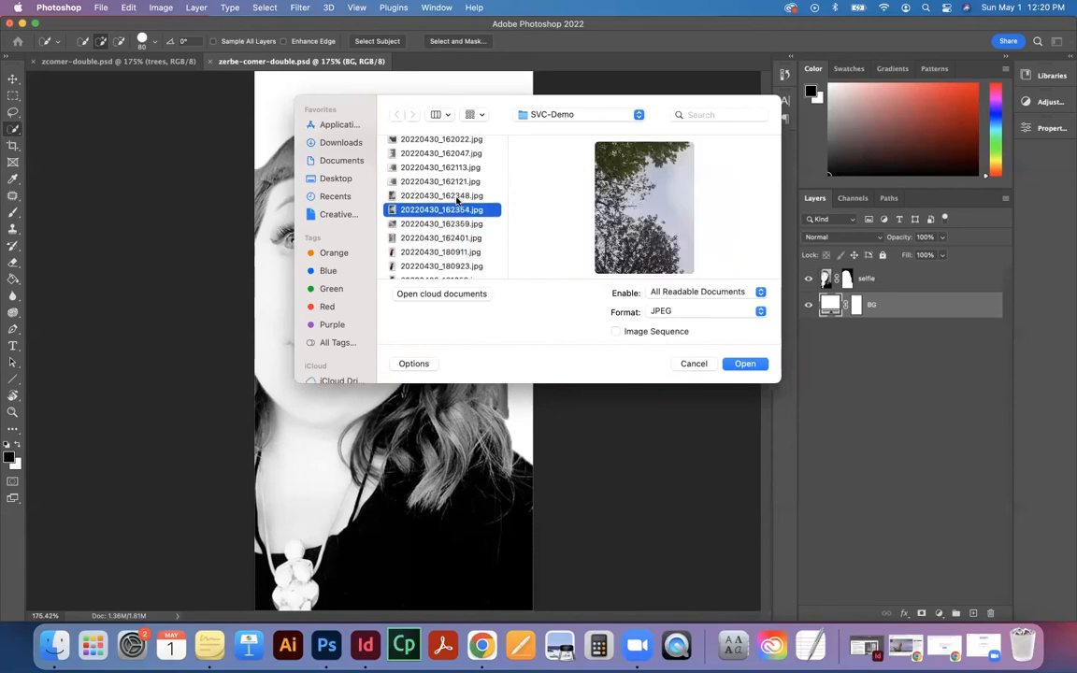
click(747, 364)
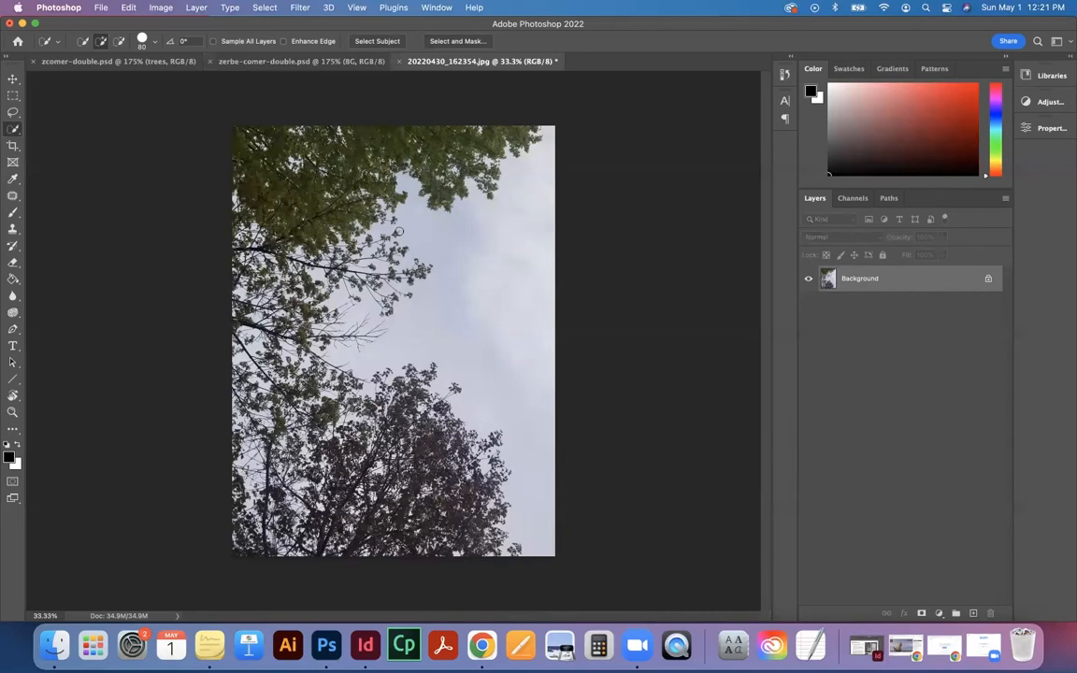
click(256, 60)
click(173, 64)
click(280, 62)
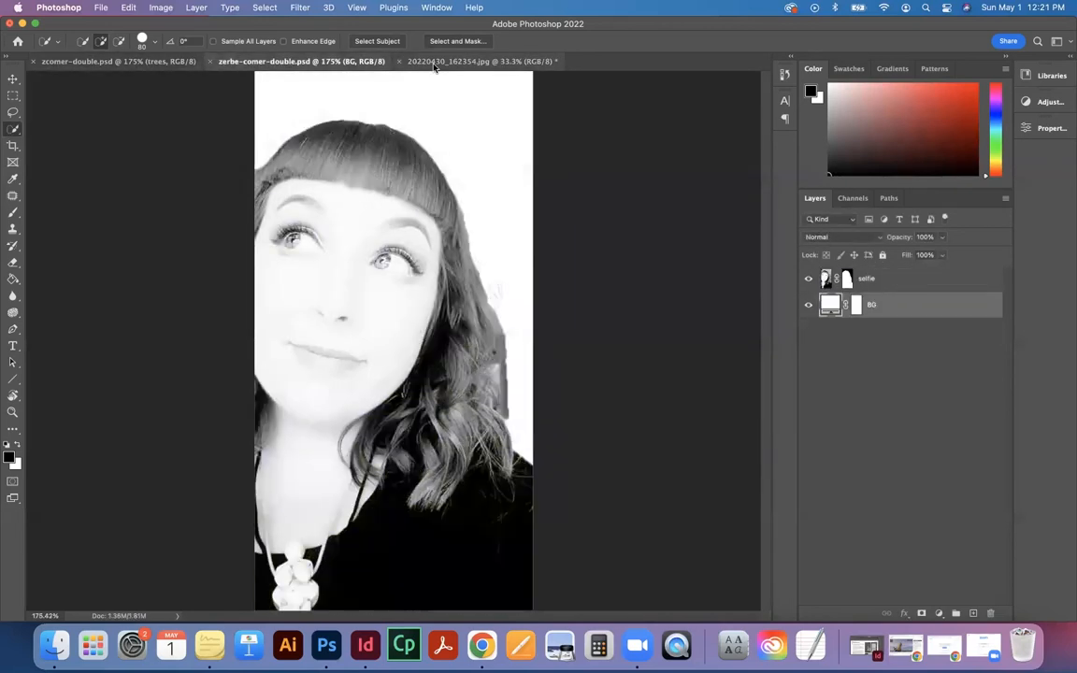
click(433, 63)
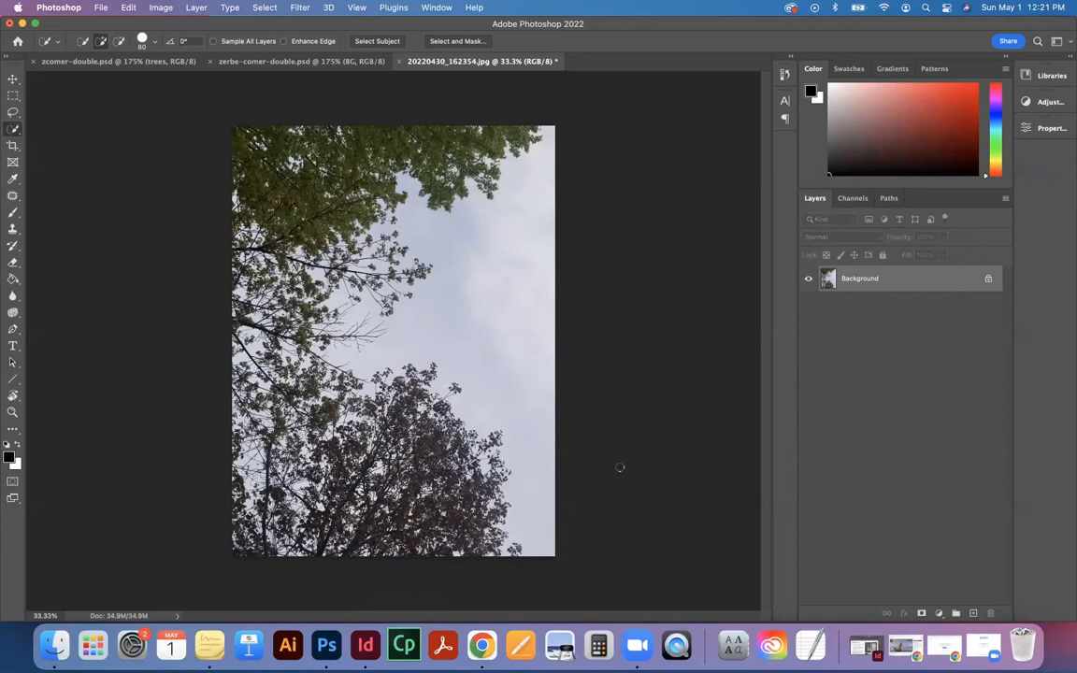
Step: Copy the entire tree photo, paste it above the selfie layer in the portrait document, and name the new layer trees
key(super+a)
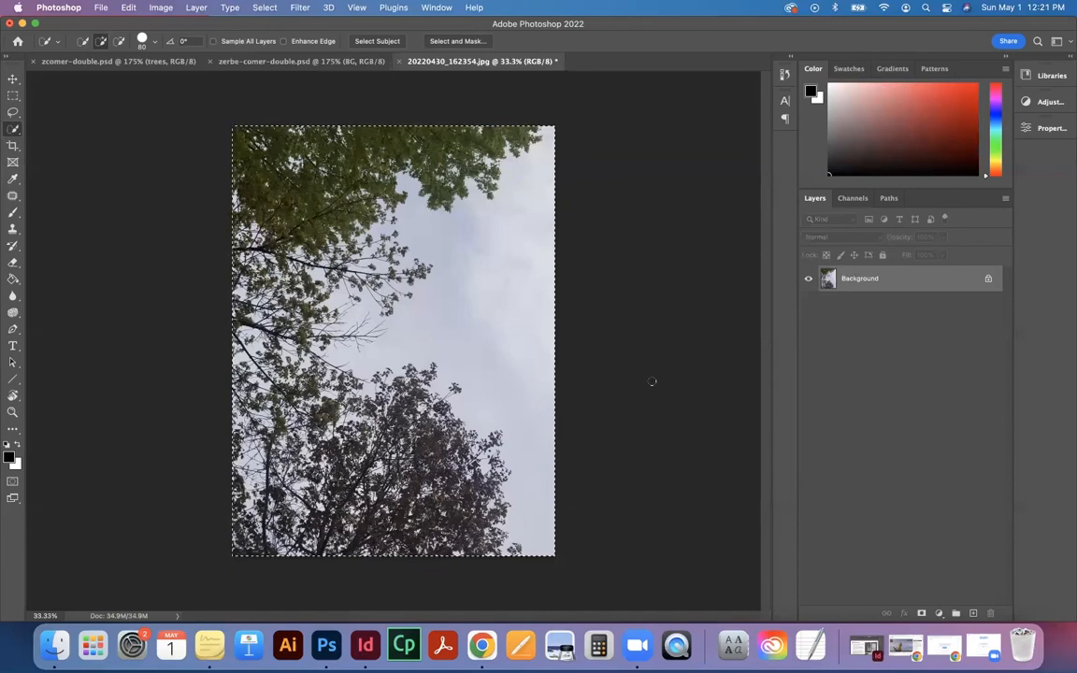
click(288, 63)
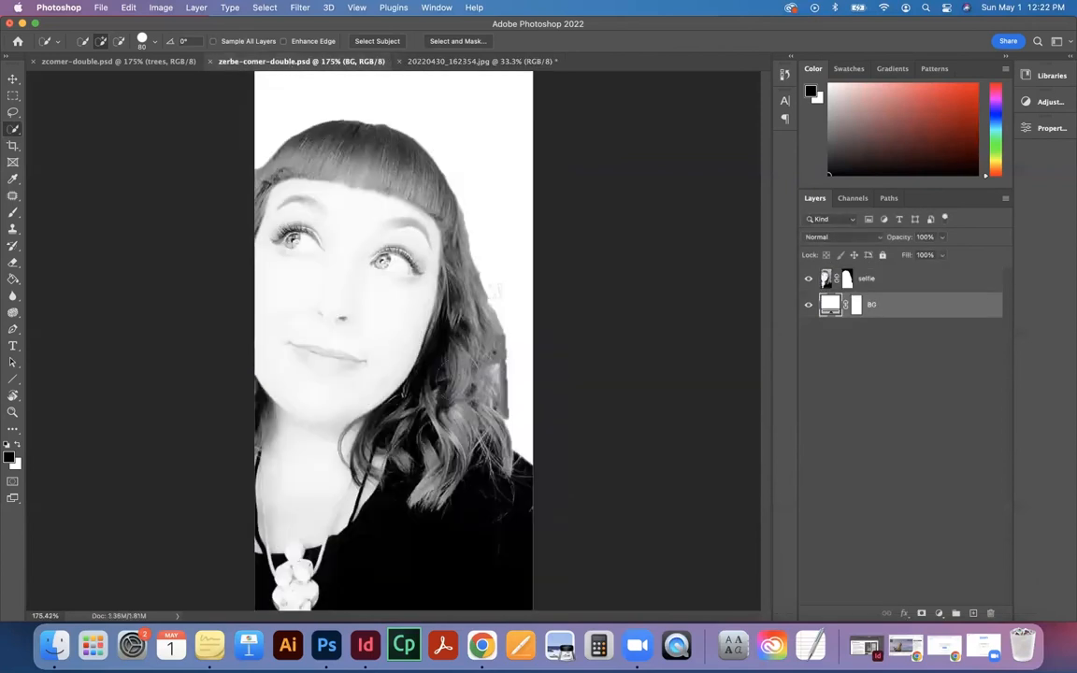
click(888, 288)
key(cmd+v)
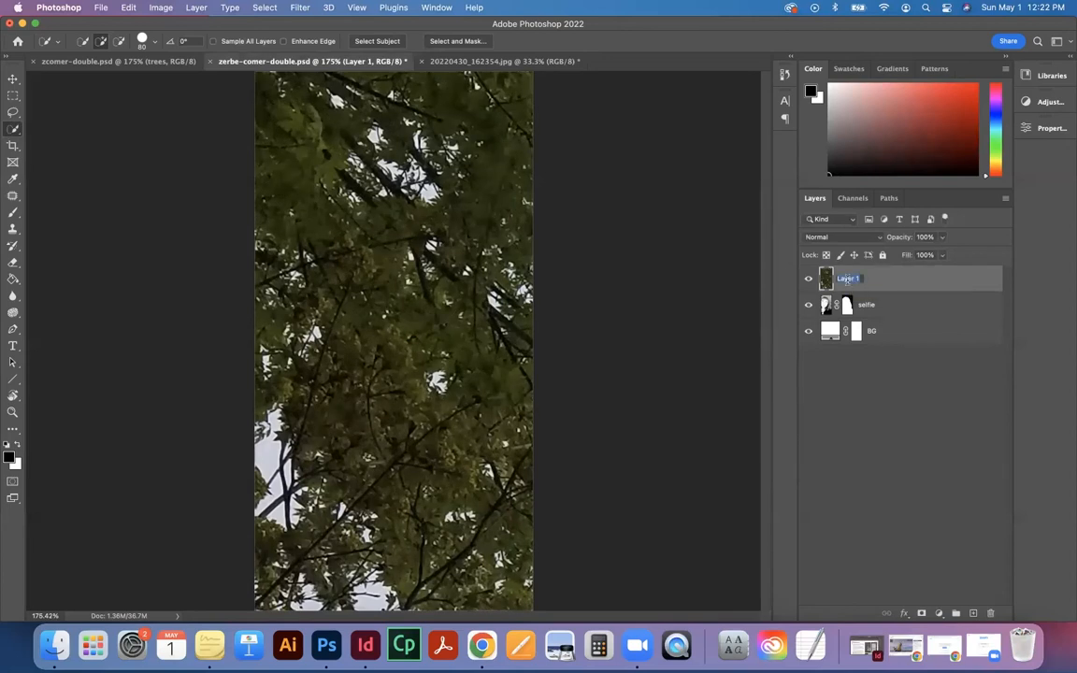
text(trees)
key(Return)
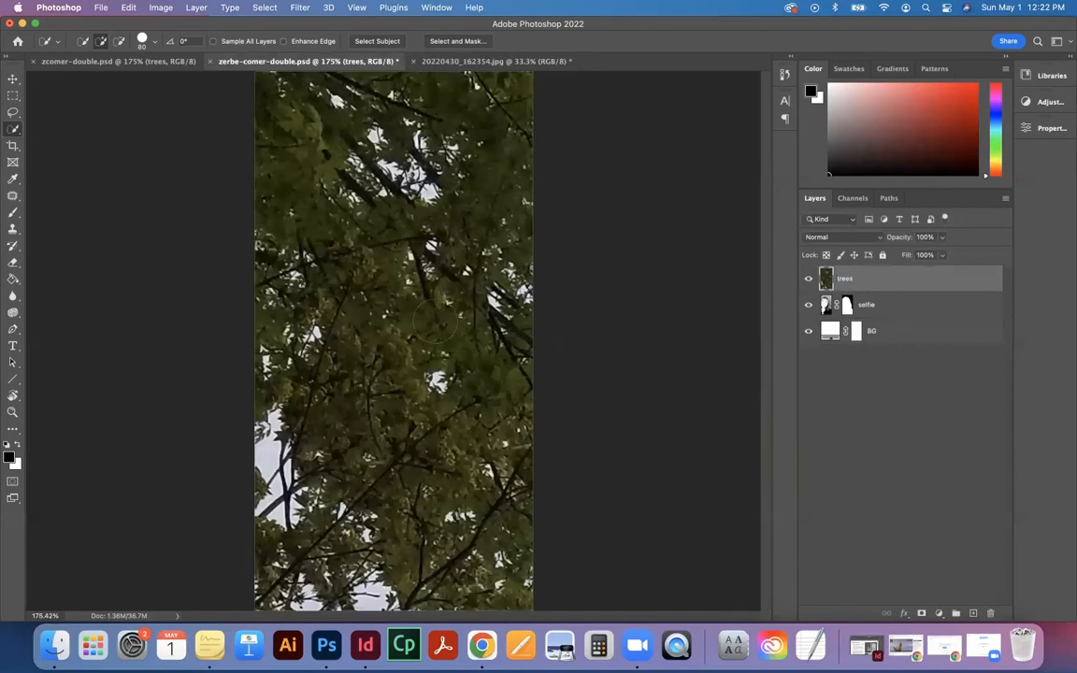
Step: Free Transform the trees layer in the portrait document, scaling it proportionally to about 25% and positioning it over the canvas
click(479, 61)
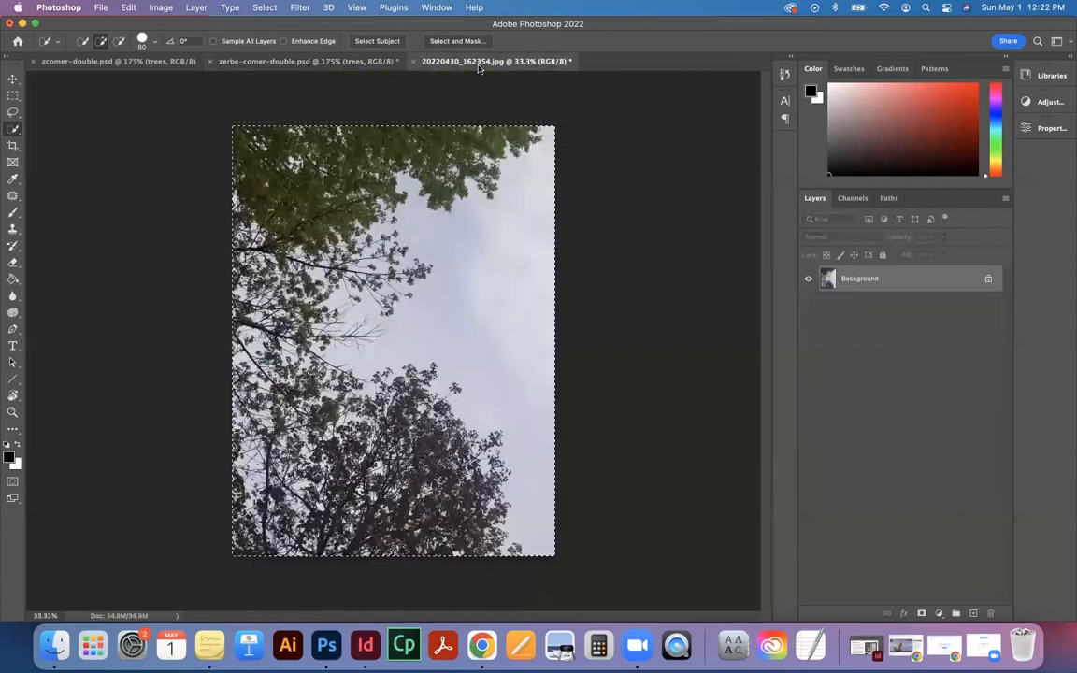
click(376, 63)
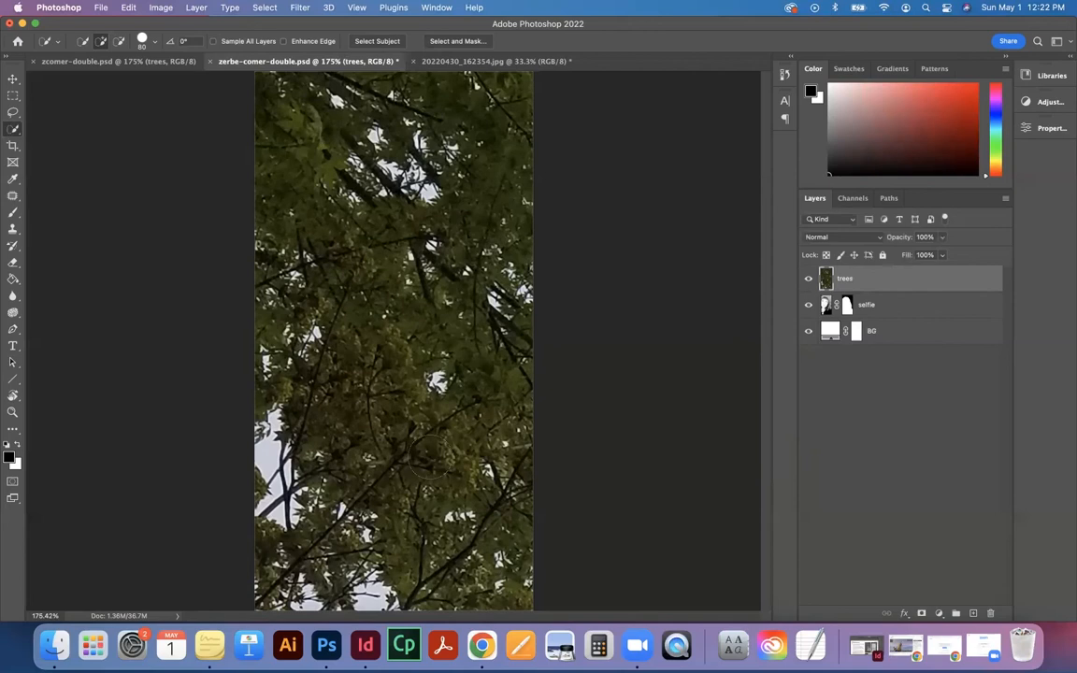
key(super+t)
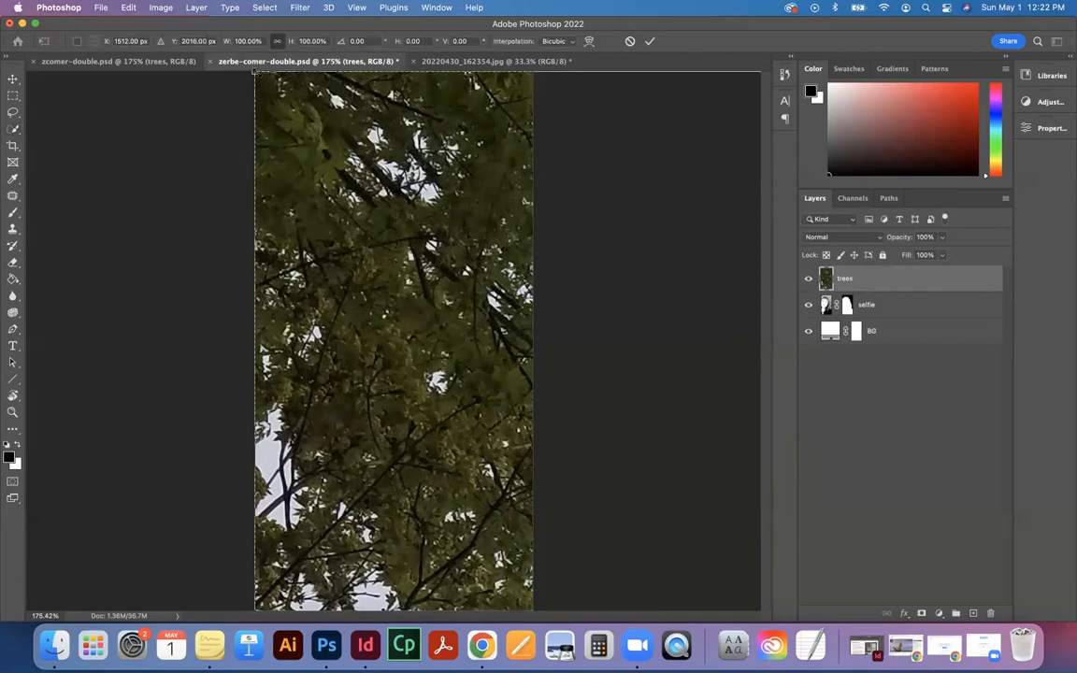
drag(254, 72, 305, 246)
drag(445, 349, 180, 270)
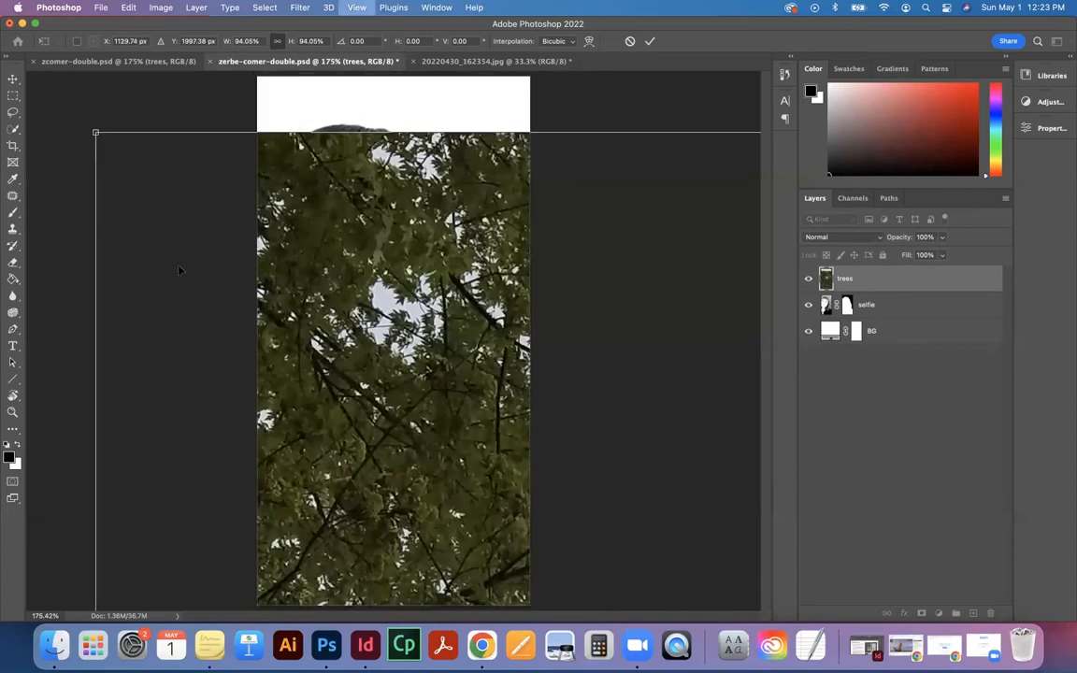
key(super+minus)
key(super+minus)
key(super+minus)
drag(325, 270, 488, 501)
drag(531, 554, 398, 318)
drag(553, 536, 462, 436)
mouse_move(419, 384)
mouse_down()
mouse_move(404, 395)
mouse_move(403, 381)
mouse_up()
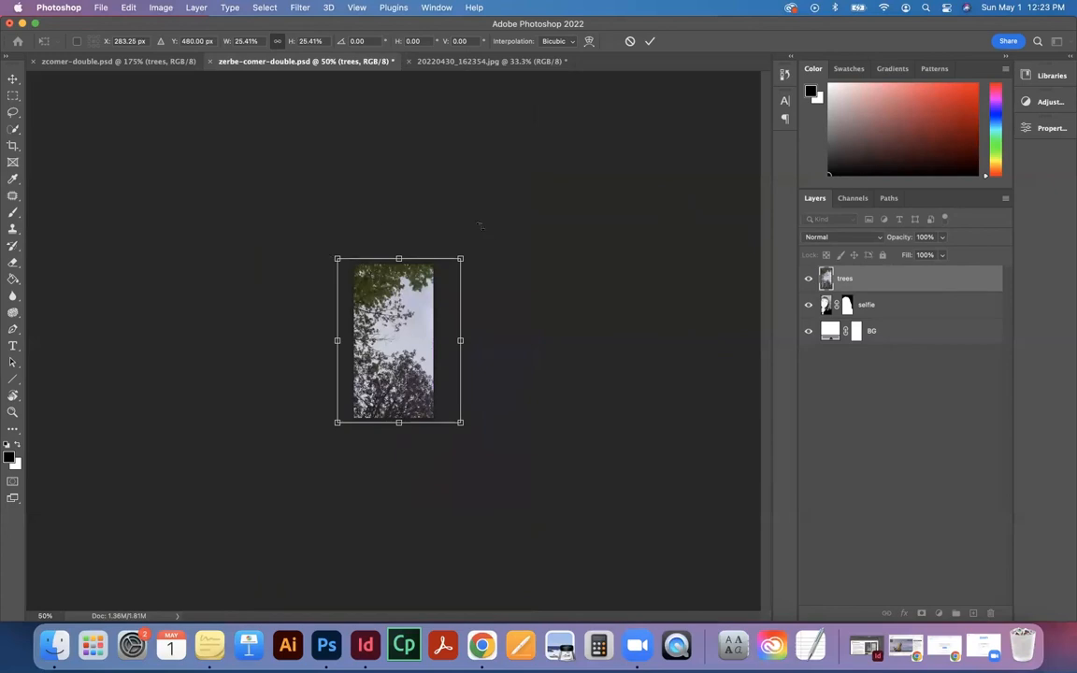
Step: Enlarge the trees image to about 35%, rotate it about -4.65°, and reposition it over the canvas
drag(469, 251, 426, 299)
drag(414, 339, 400, 342)
drag(454, 418, 520, 462)
drag(372, 355, 353, 335)
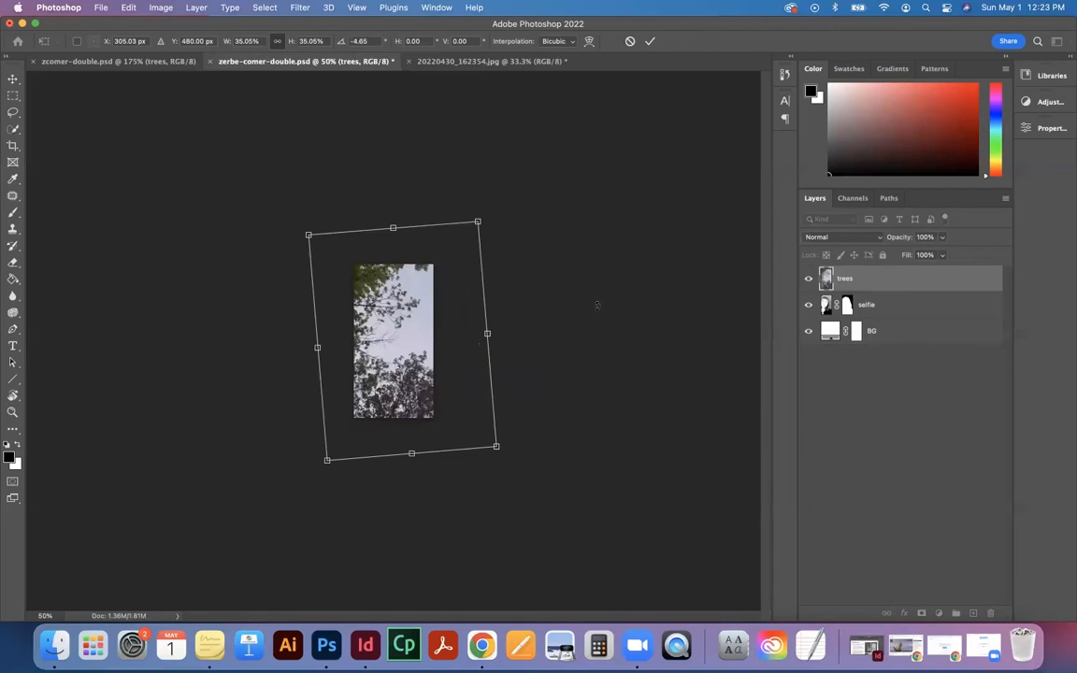
Step: Lower the trees layer's opacity to 53% and refit it over the portrait at about 34% scale
click(943, 239)
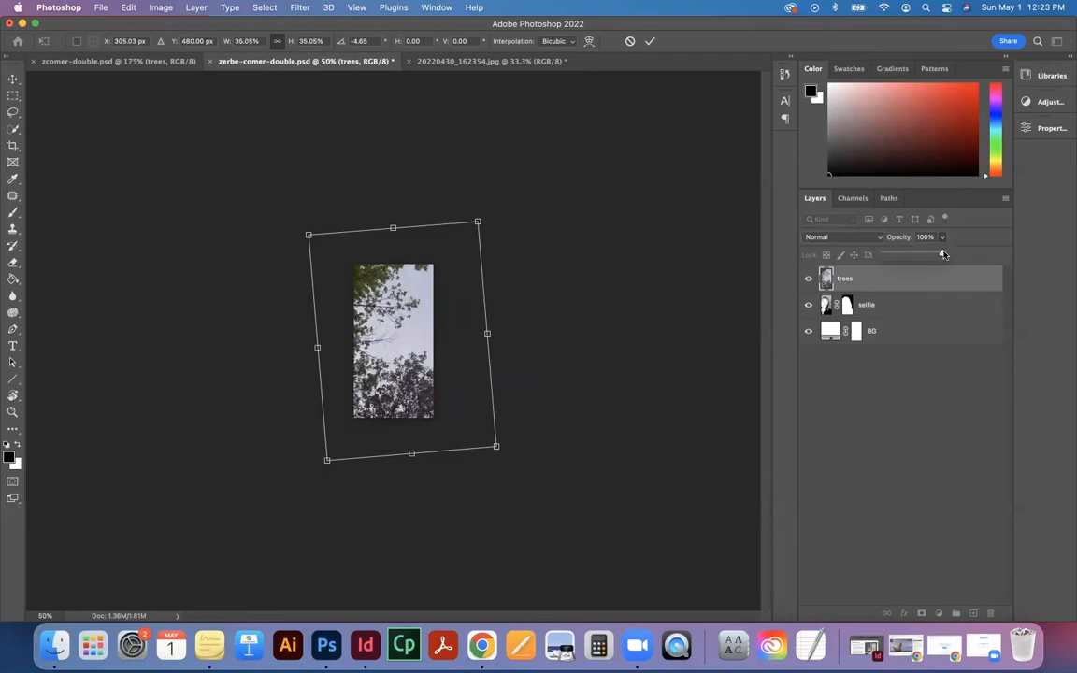
drag(942, 253, 914, 254)
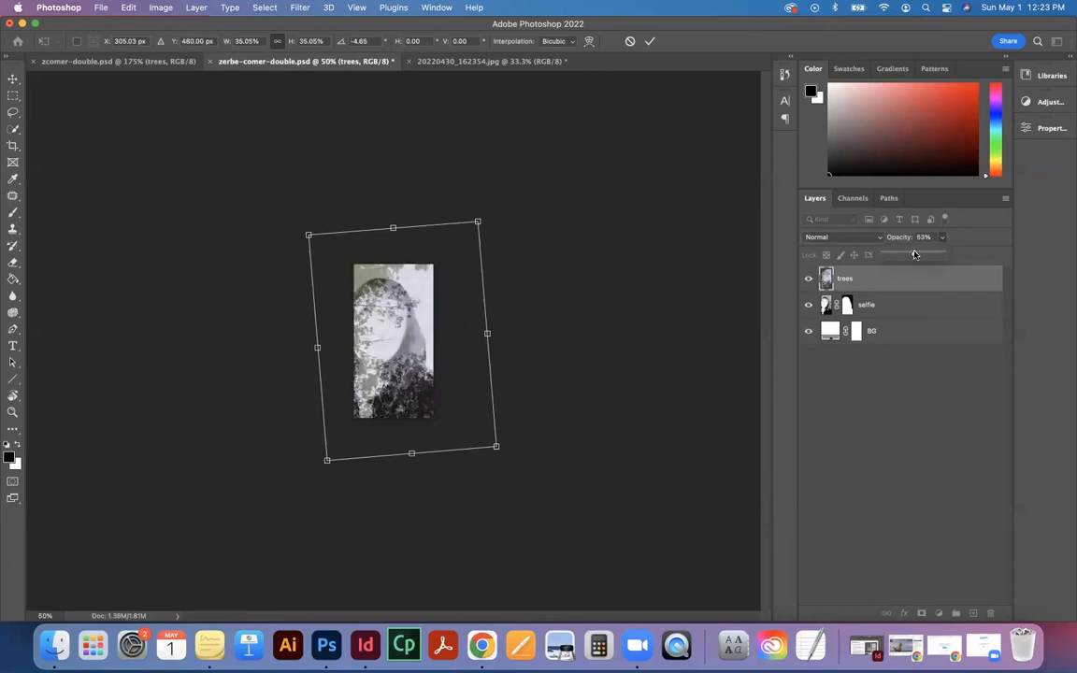
mouse_move(383, 397)
mouse_down()
mouse_move(395, 372)
mouse_move(376, 355)
mouse_move(359, 360)
mouse_move(384, 376)
mouse_up()
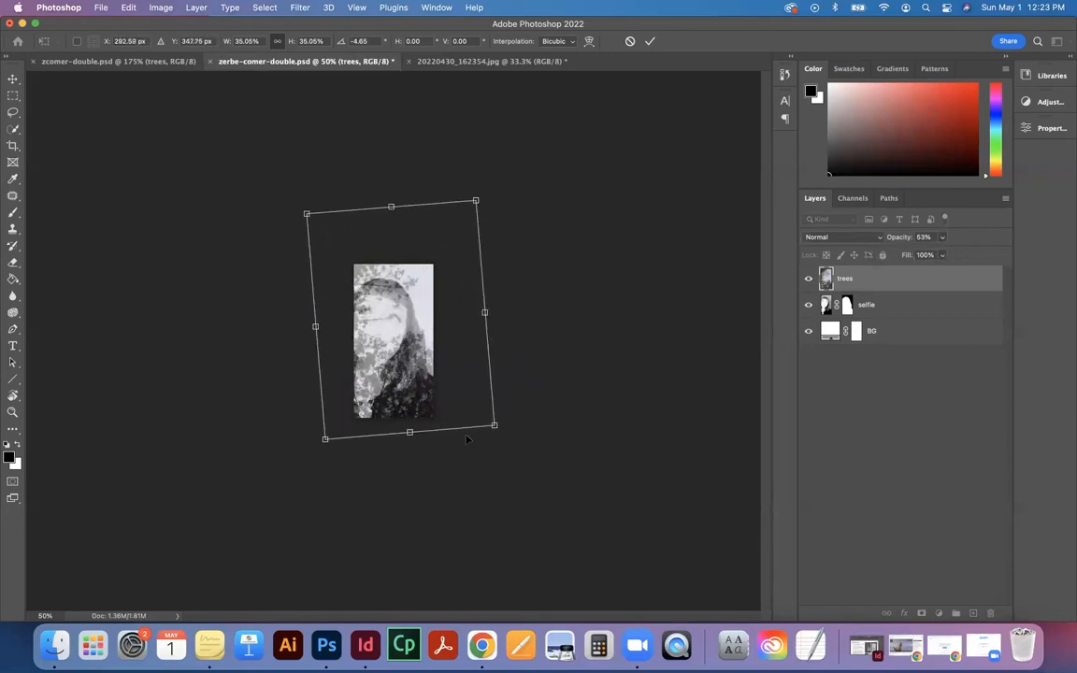
mouse_move(496, 426)
mouse_down()
mouse_move(493, 405)
mouse_move(512, 422)
mouse_move(486, 417)
mouse_up()
drag(391, 392, 391, 401)
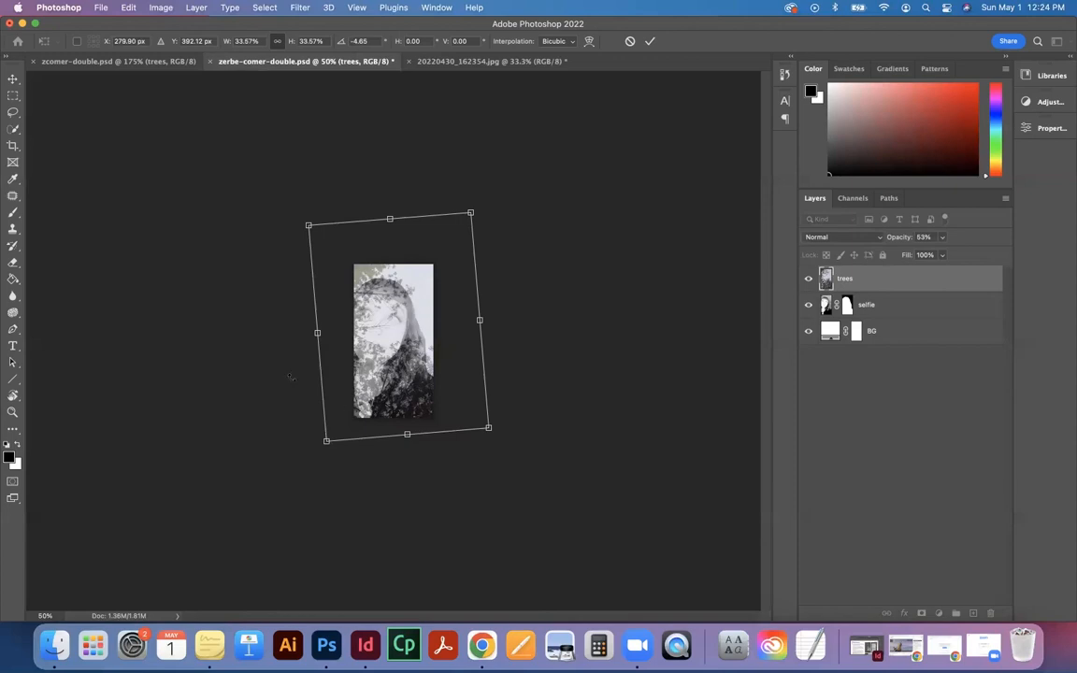
Step: Flip the trees image horizontally and vertically within the transform
right_click(405, 346)
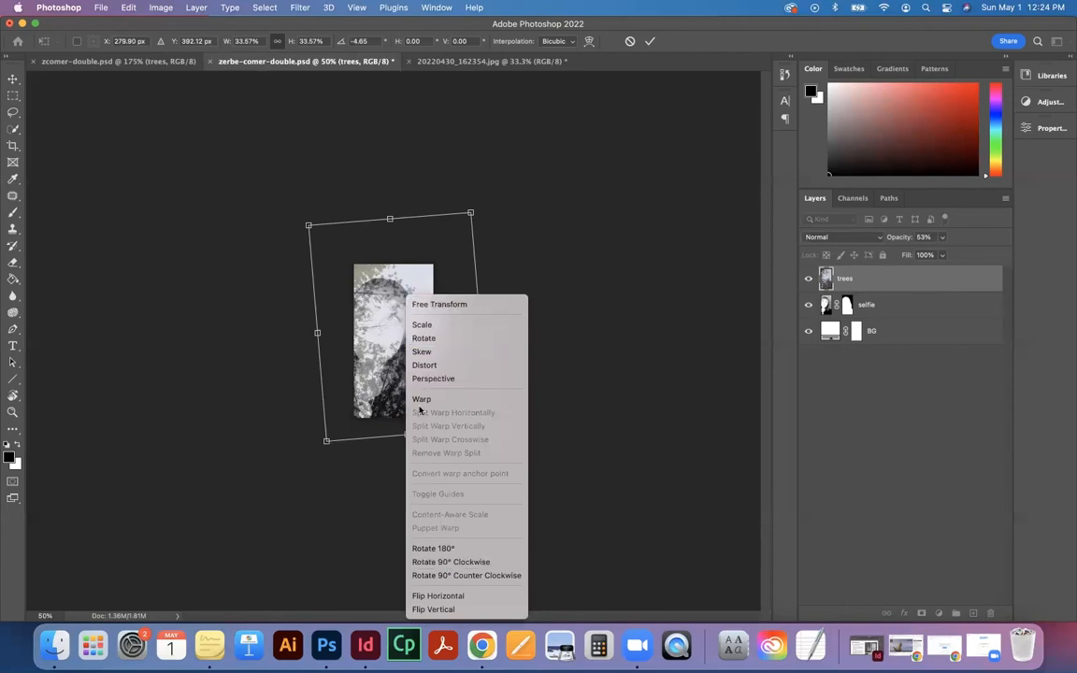
click(452, 596)
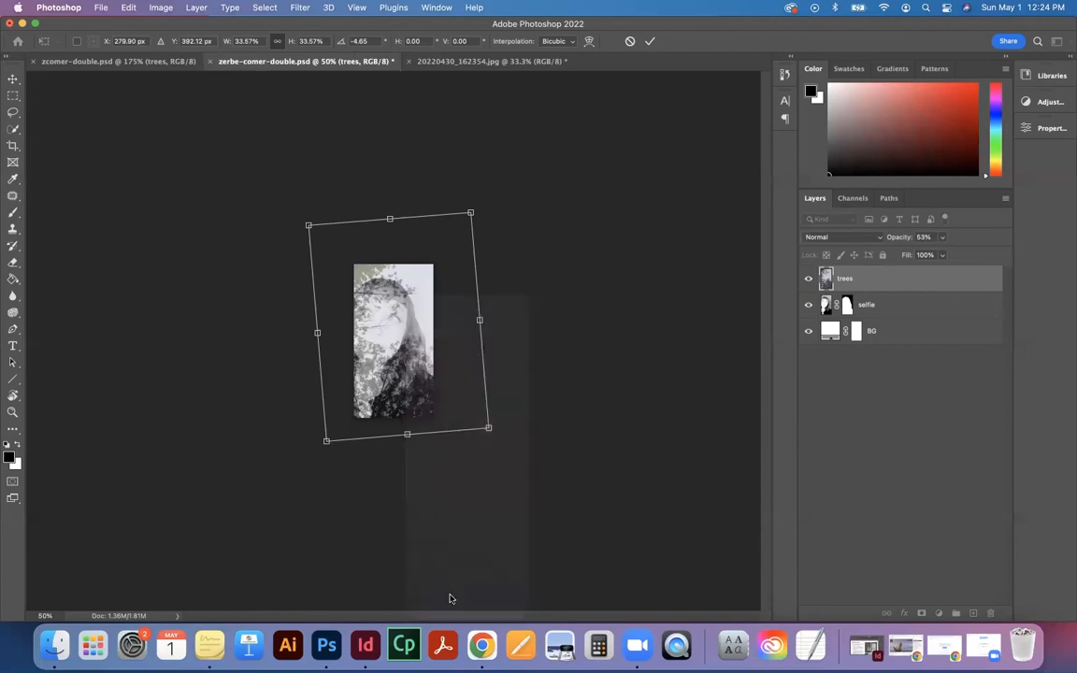
right_click(399, 297)
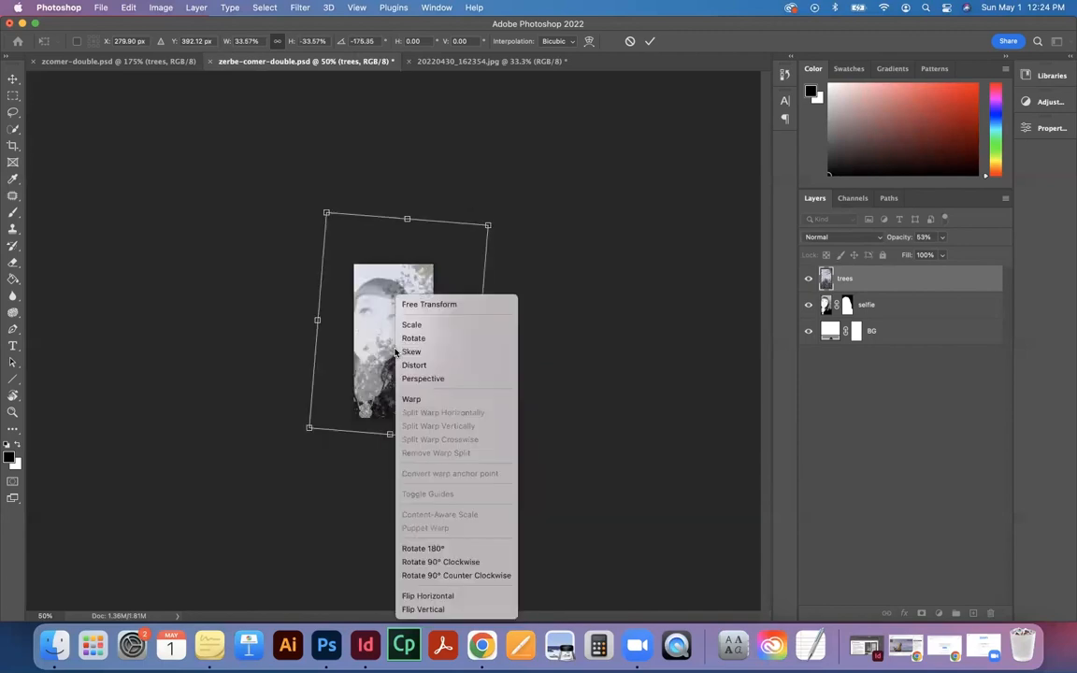
click(432, 609)
Step: Scale the flipped trees image to about 40%, position it over the portrait, and commit the transform
drag(370, 299, 389, 350)
drag(304, 463, 276, 507)
drag(366, 357, 380, 323)
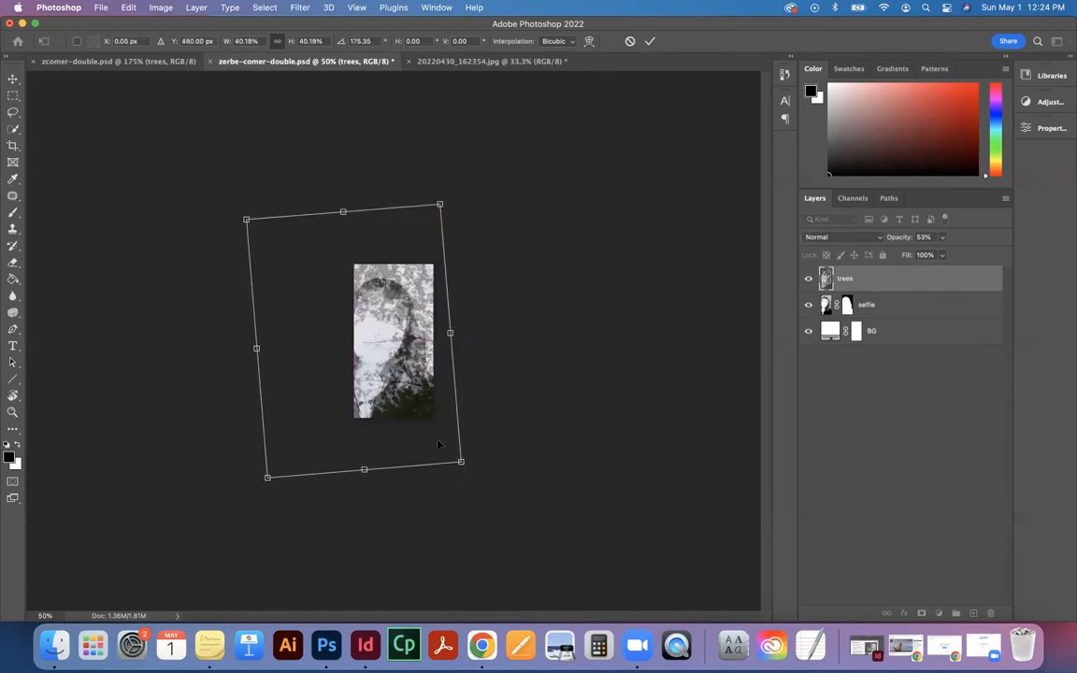
key(Return)
key(w)
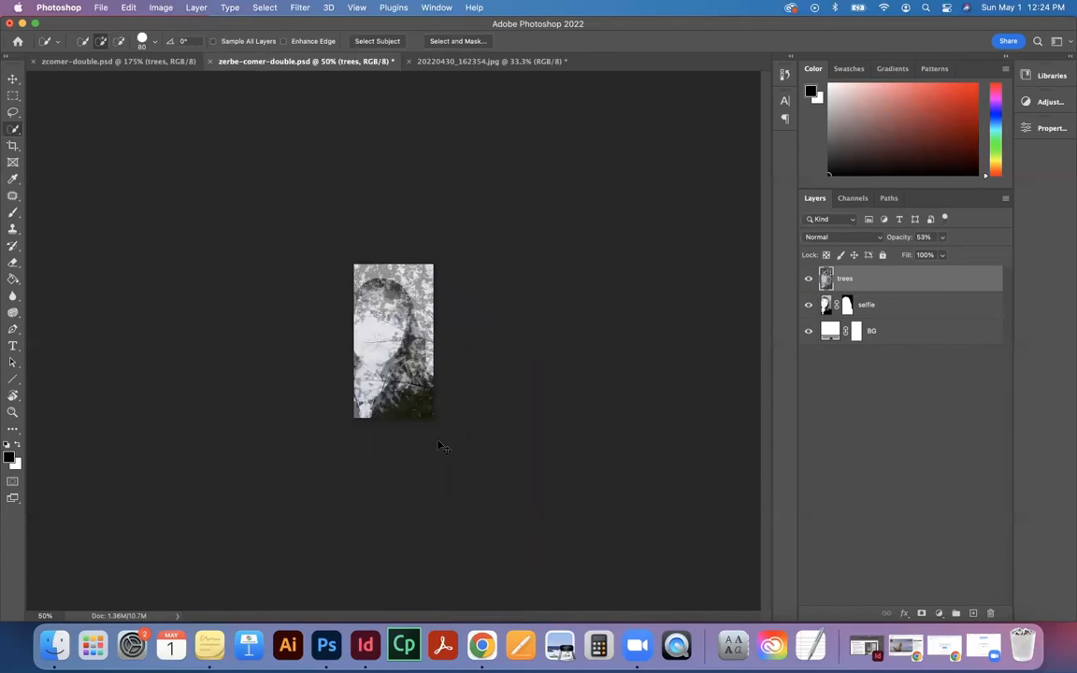
Step: Raise the trees layer's opacity to 100% over the portrait
key(super+0)
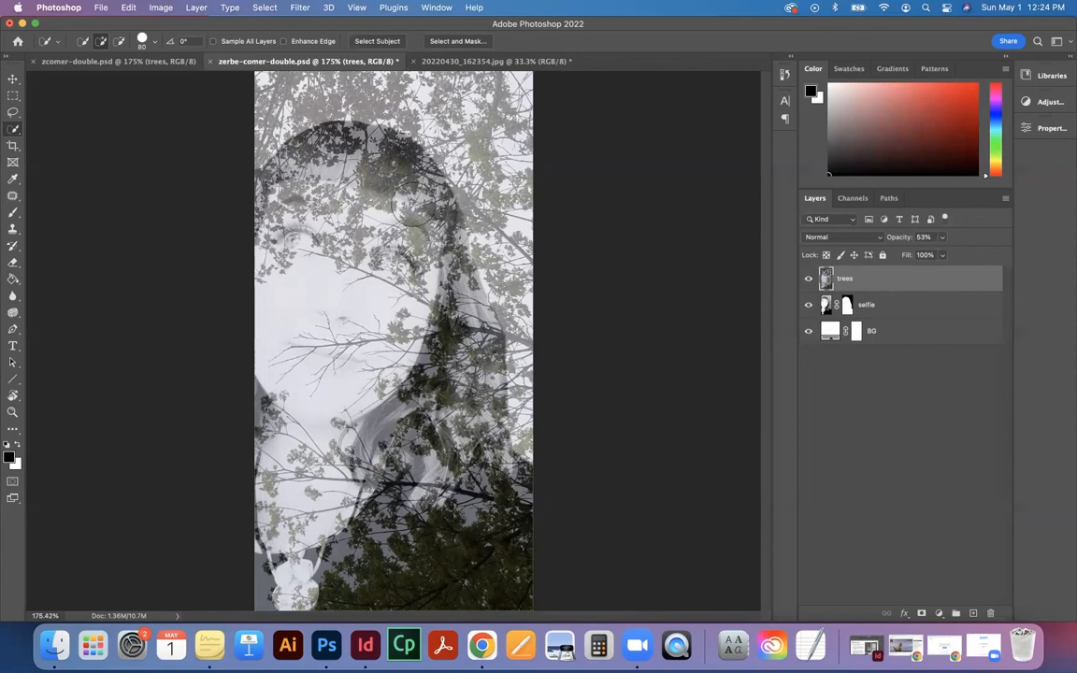
click(941, 236)
drag(941, 254, 972, 254)
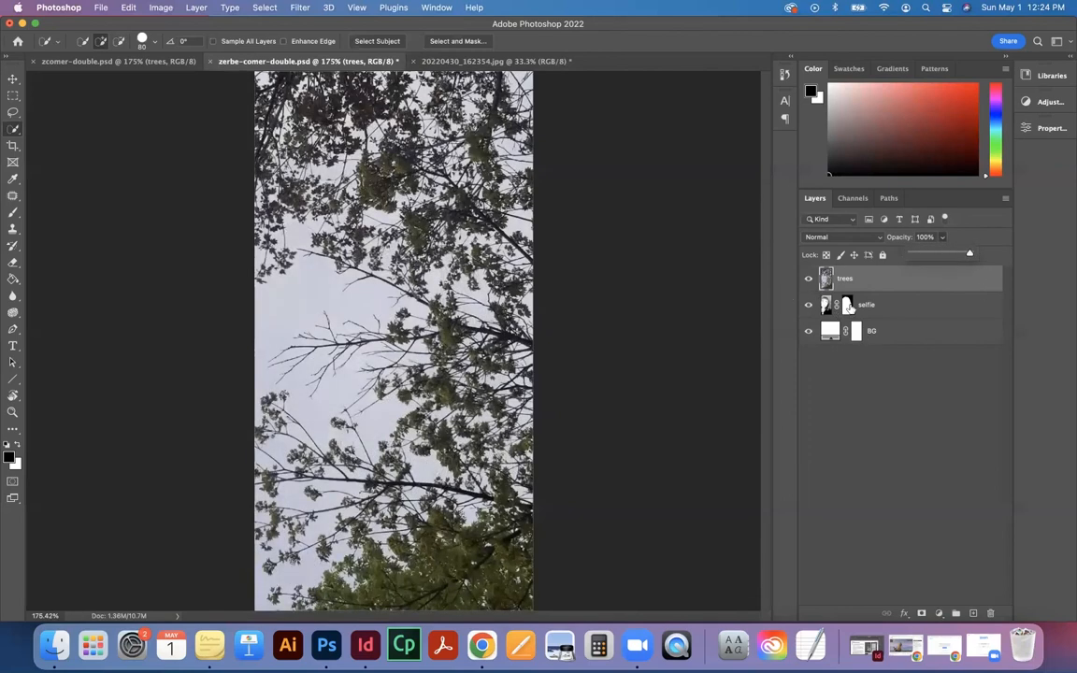
Step: Set the trees layer's blend mode to Lighten and save the Photoshop document
click(872, 288)
click(861, 238)
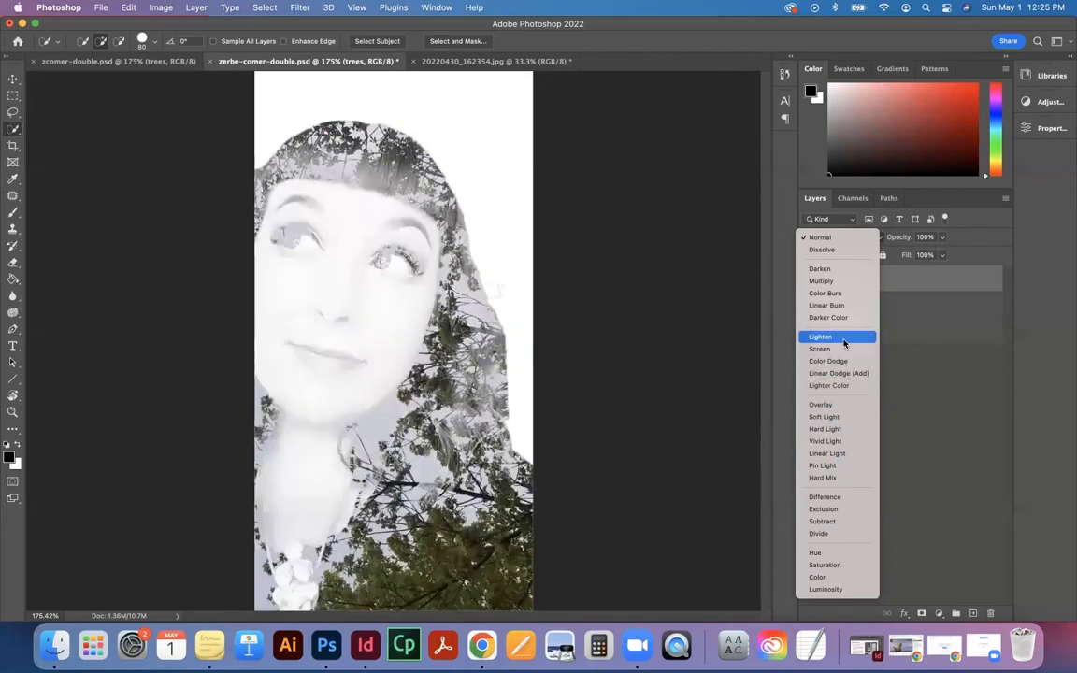
click(841, 338)
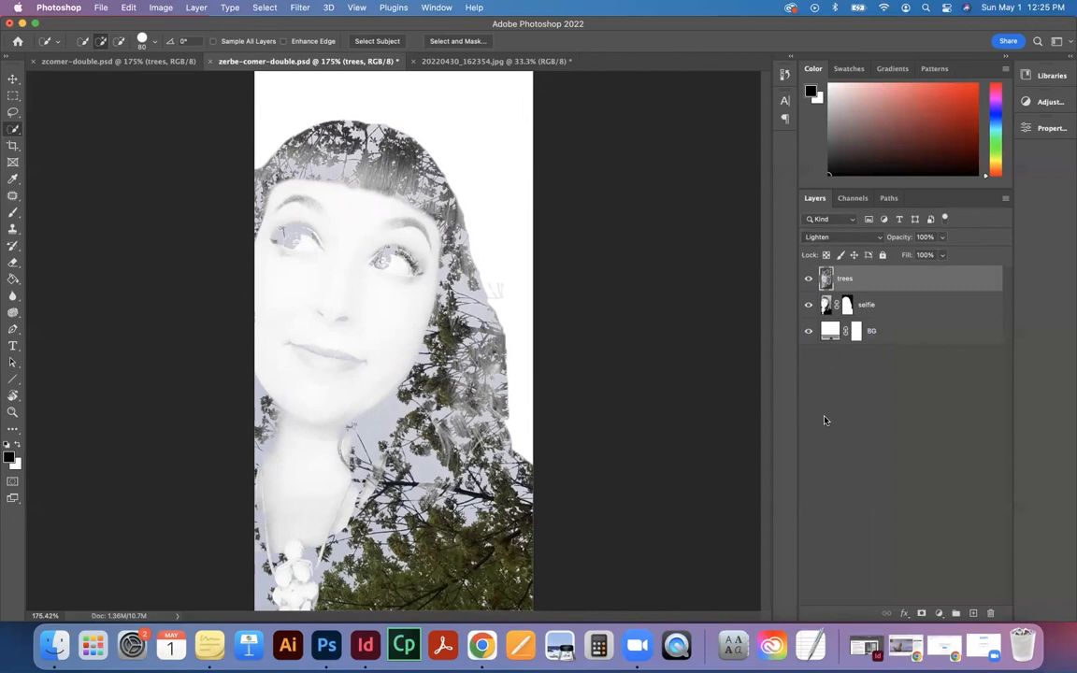
key(super+s)
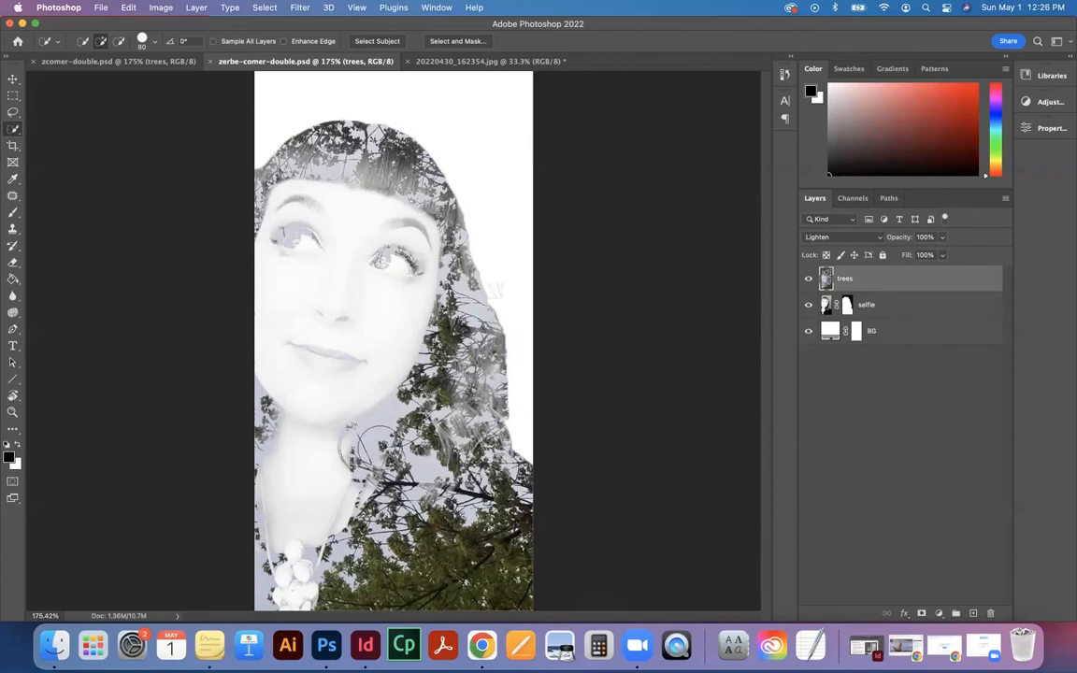
Step: Save a JPEG copy of the double-exposure portrait in the SVC-Demo folder at maximum quality 12 with the Progressive option and 3 scans
click(101, 8)
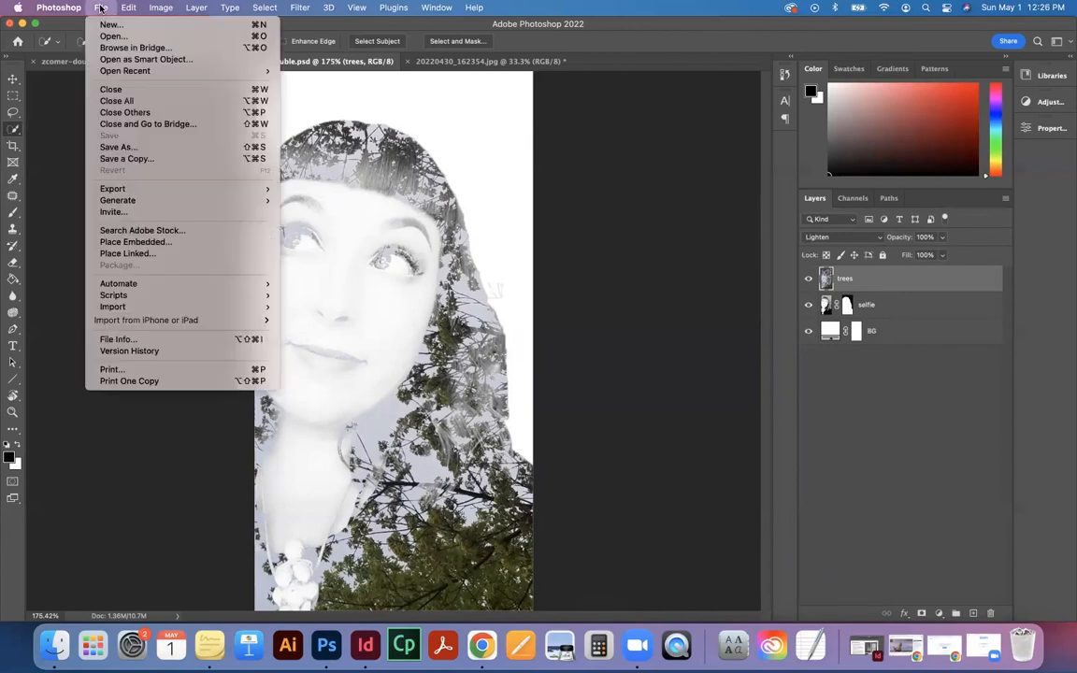
click(143, 161)
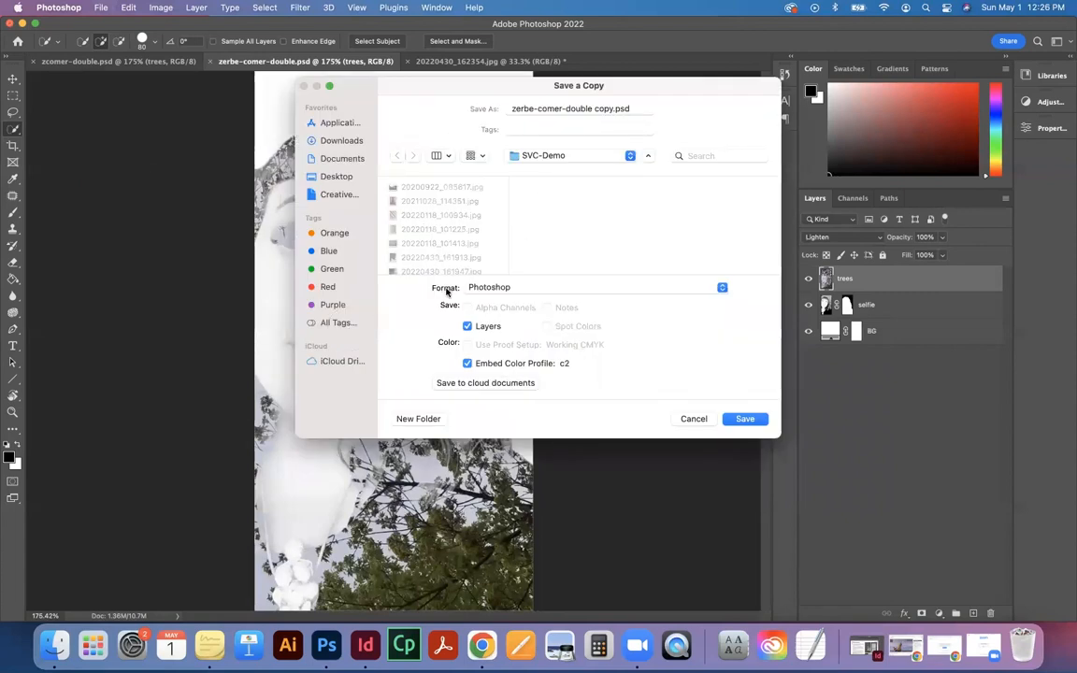
click(598, 292)
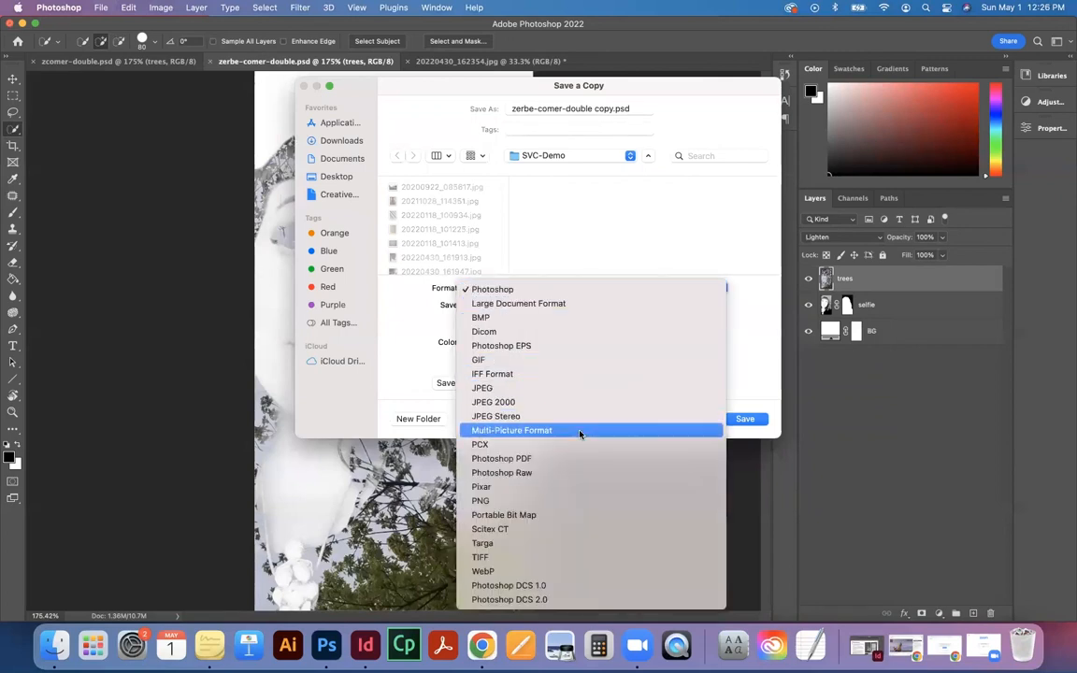
click(576, 390)
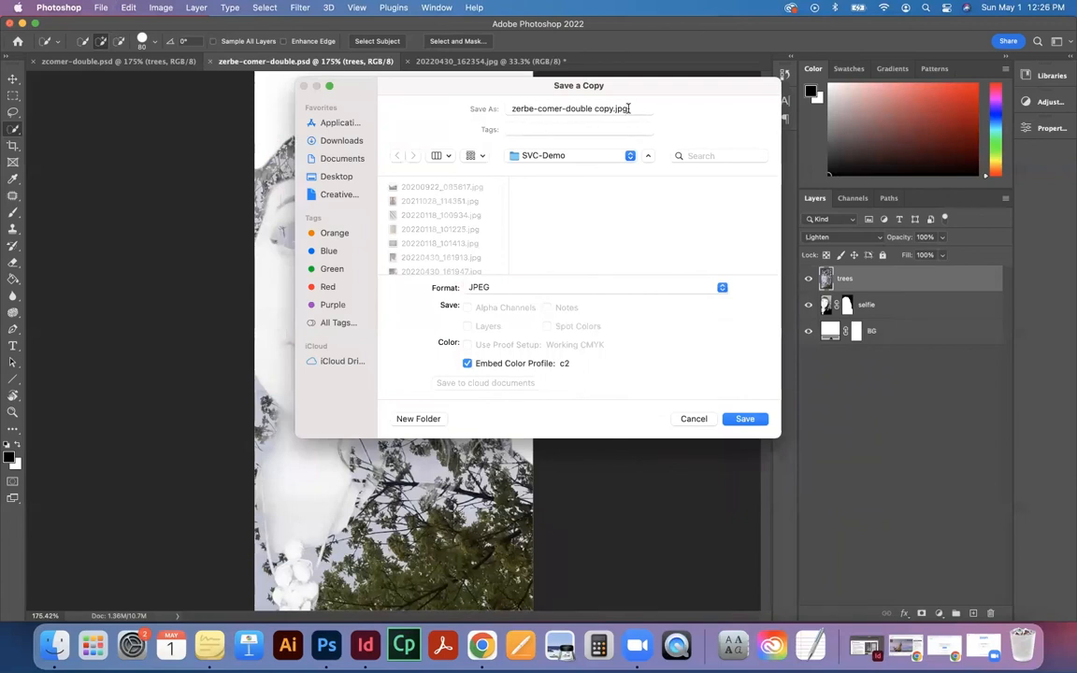
click(748, 420)
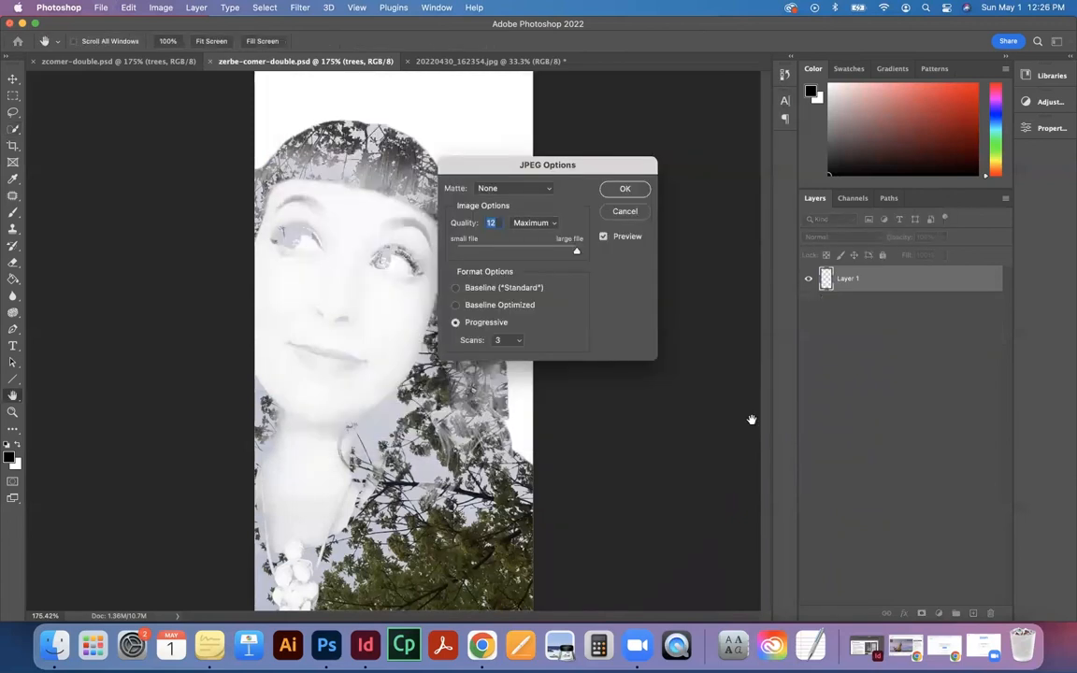
click(624, 189)
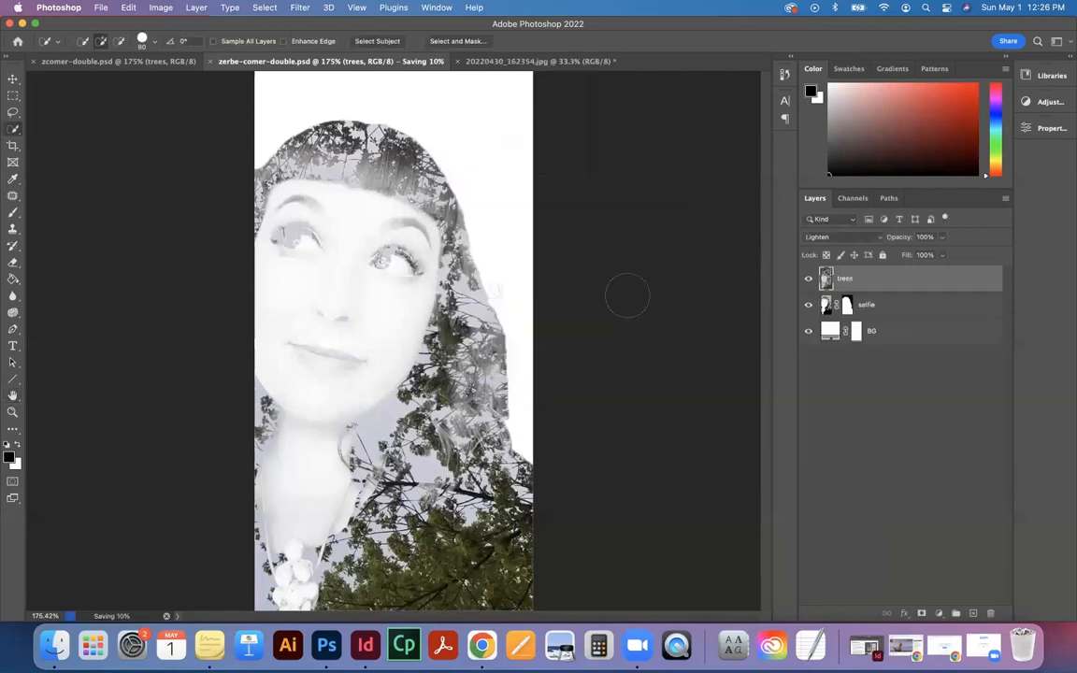